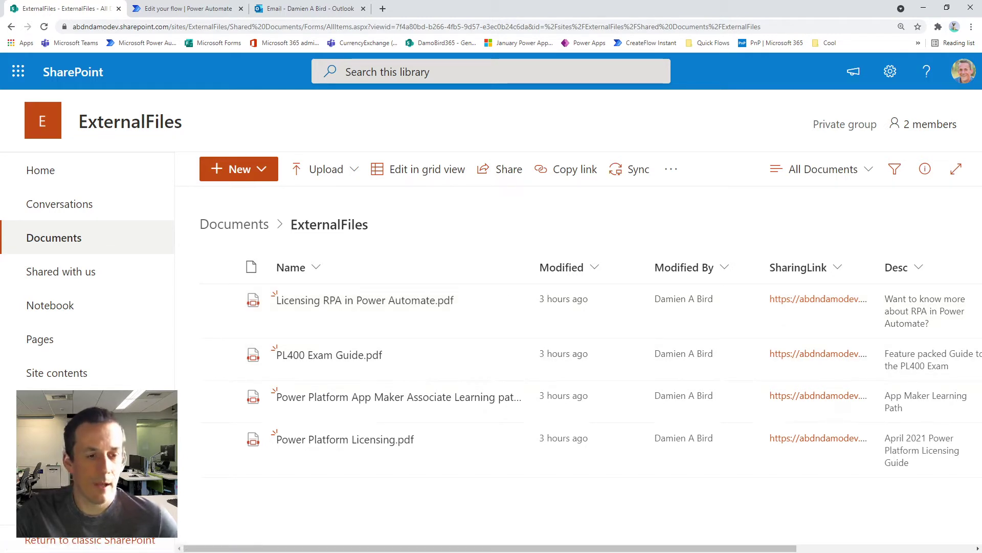
# - Scroll through the blog post's file table in the guest window
pyautogui.hotkey('alt', 'Tab')
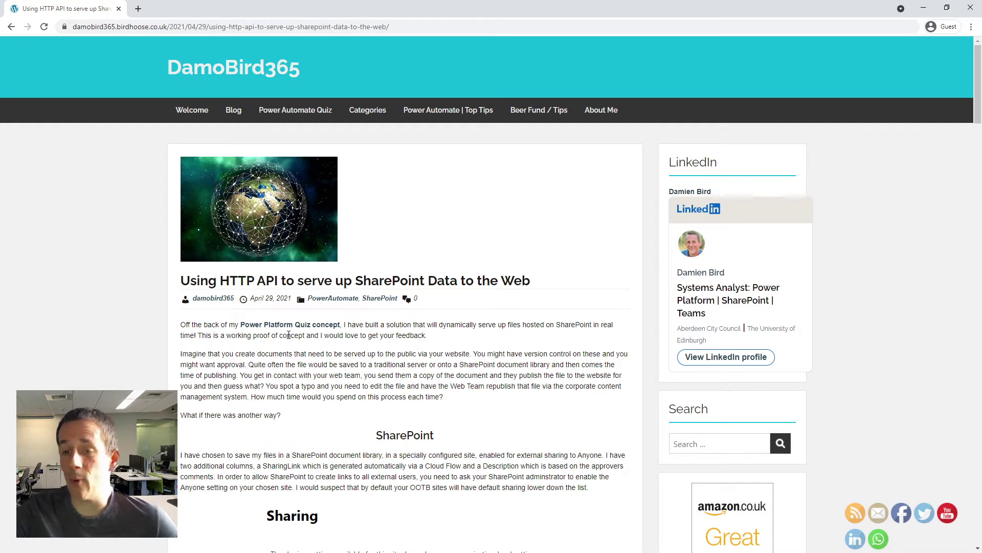
pyautogui.scroll(-3, 376, 281)
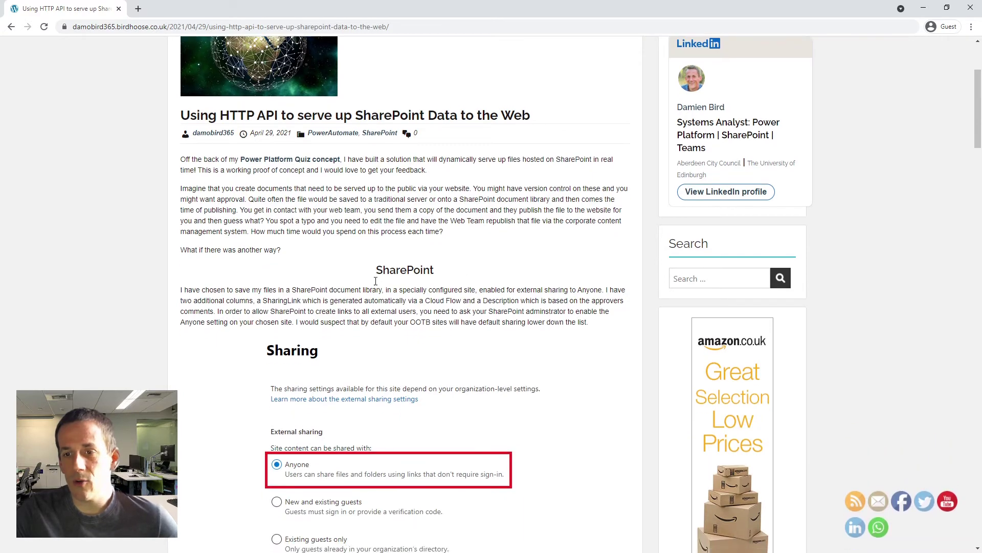
pyautogui.scroll(-6, 375, 281)
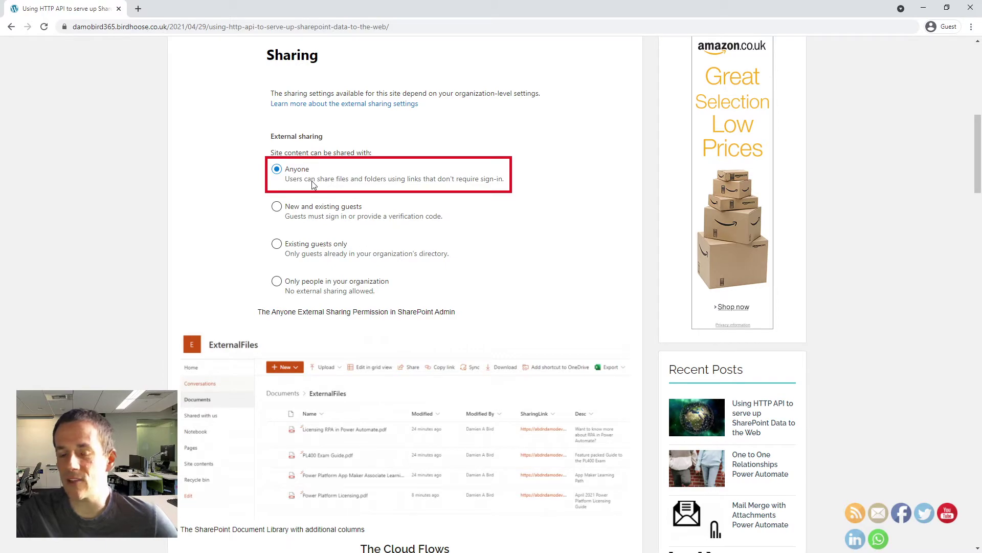
pyautogui.scroll(-15, 313, 184)
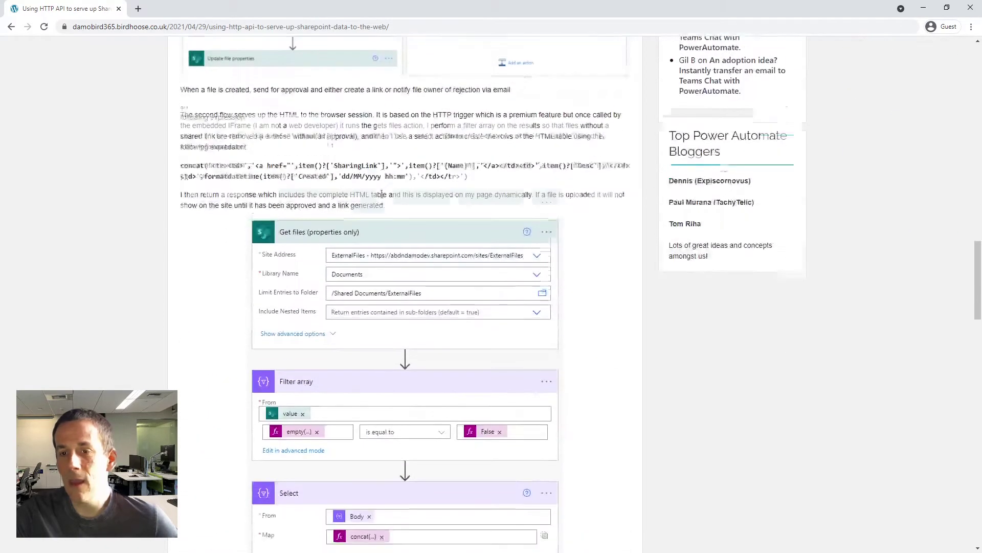
pyautogui.scroll(-15, 381, 194)
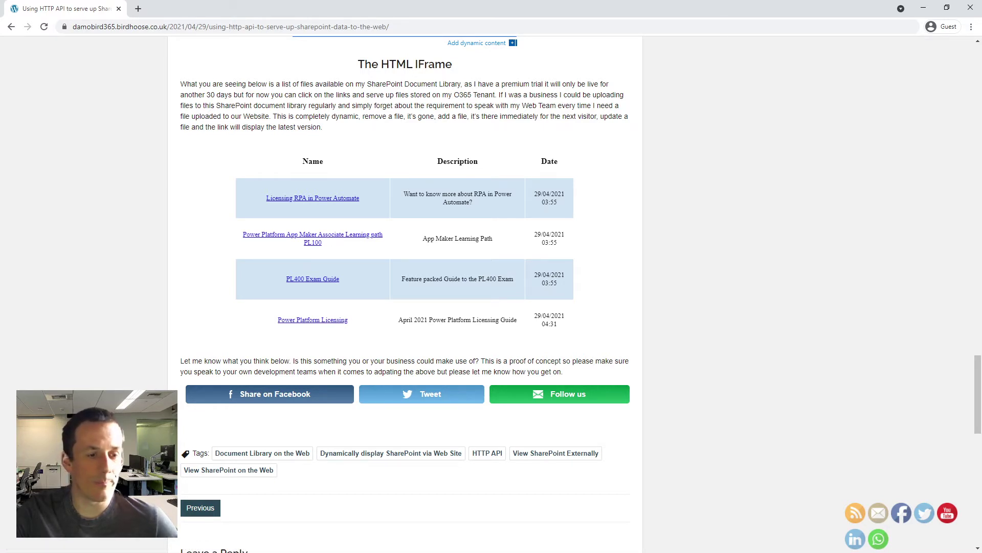
# - Open the Solution File Sharing External flow from My flows in edit mode
pyautogui.hotkey('alt', 'Tab')
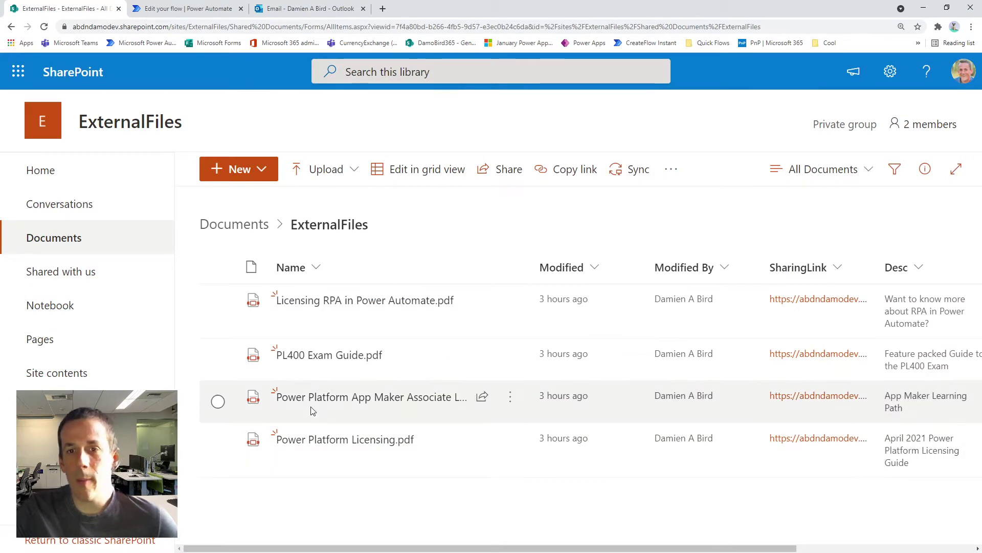
pyautogui.moveTo(290, 301)
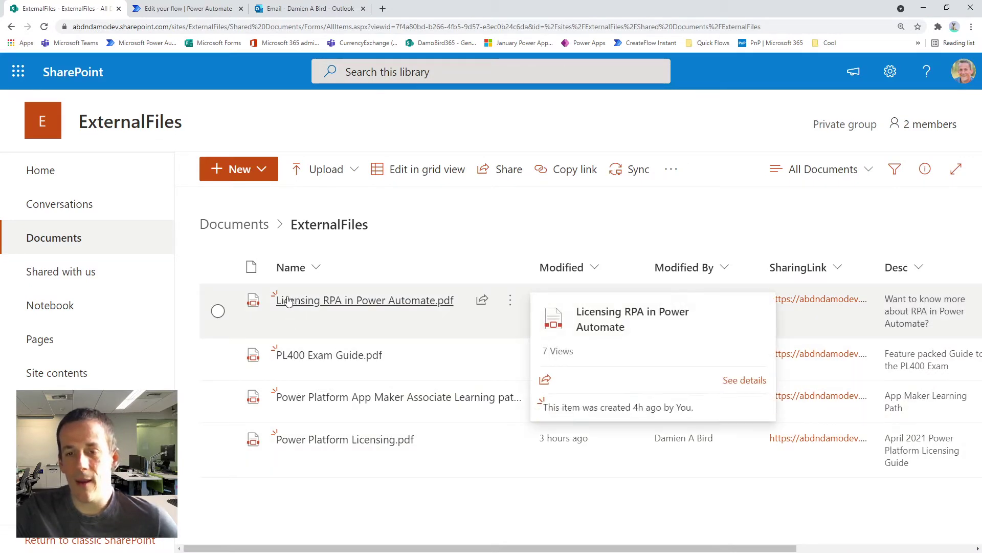
pyautogui.click(169, 10)
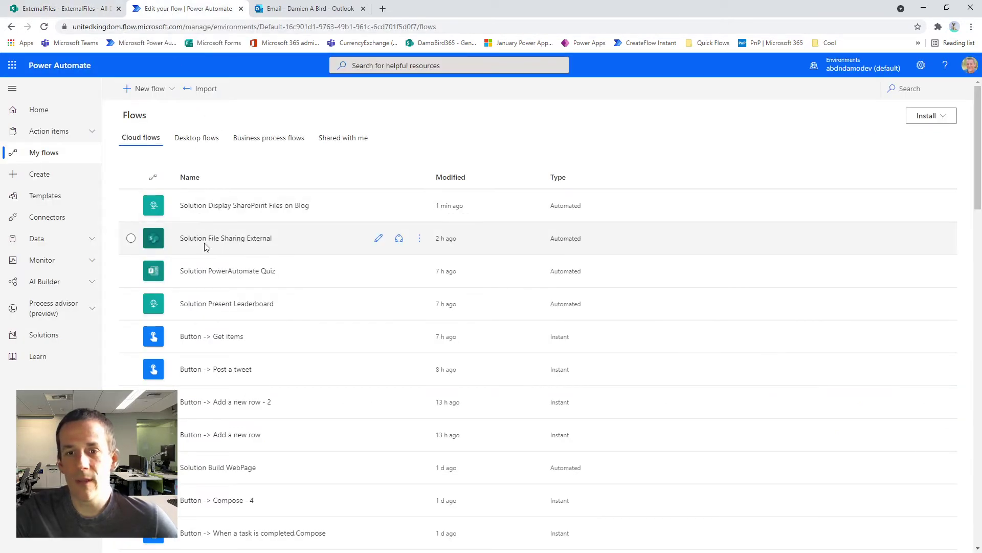
pyautogui.click(220, 238)
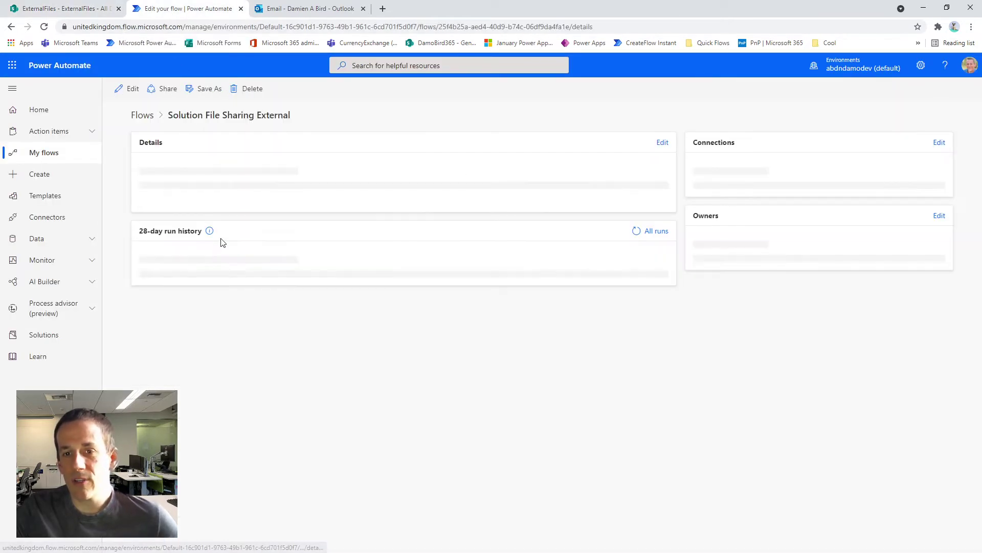
pyautogui.click(129, 91)
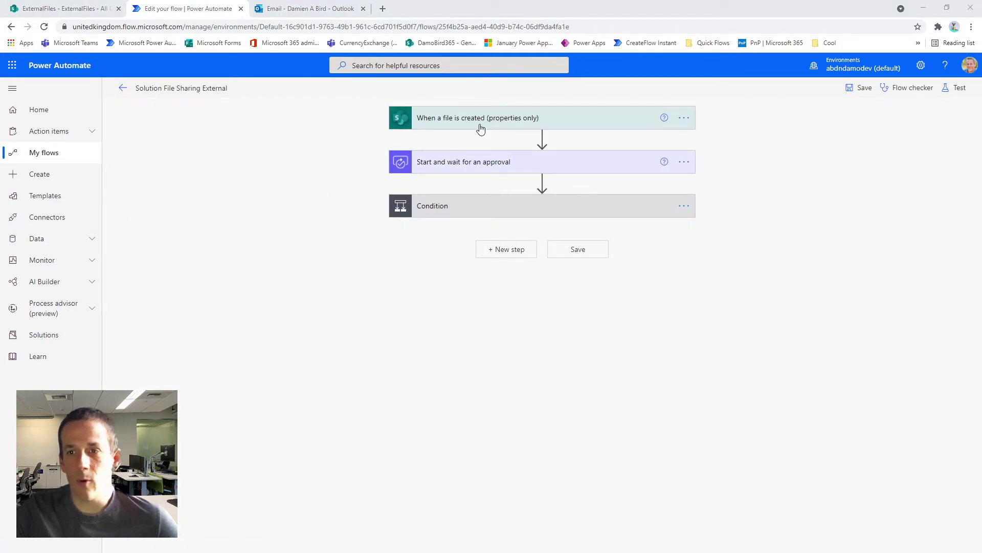
# - Expand the 'When a file is created' trigger and the 'Start and wait for an approval' step
pyautogui.click(489, 123)
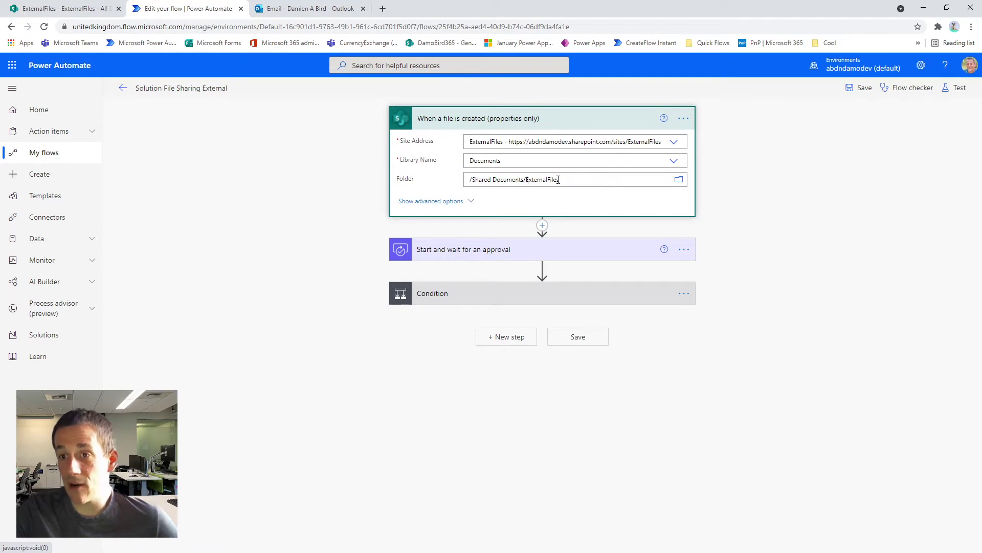
pyautogui.click(480, 254)
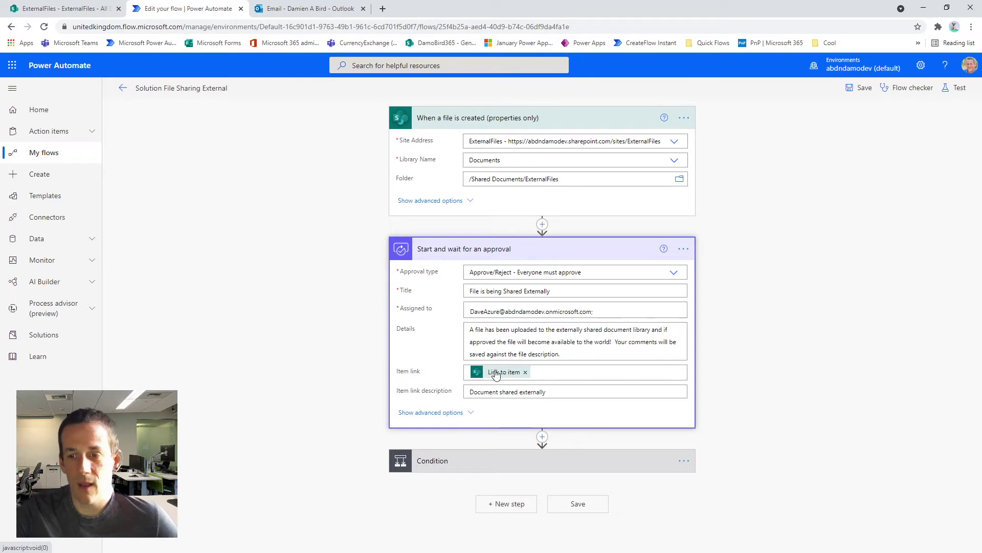
# - Expand the Condition plus its Create sharing link, Update file properties and Send an email (V2) actions
pyautogui.click(477, 462)
pyautogui.scroll(-4, 451, 358)
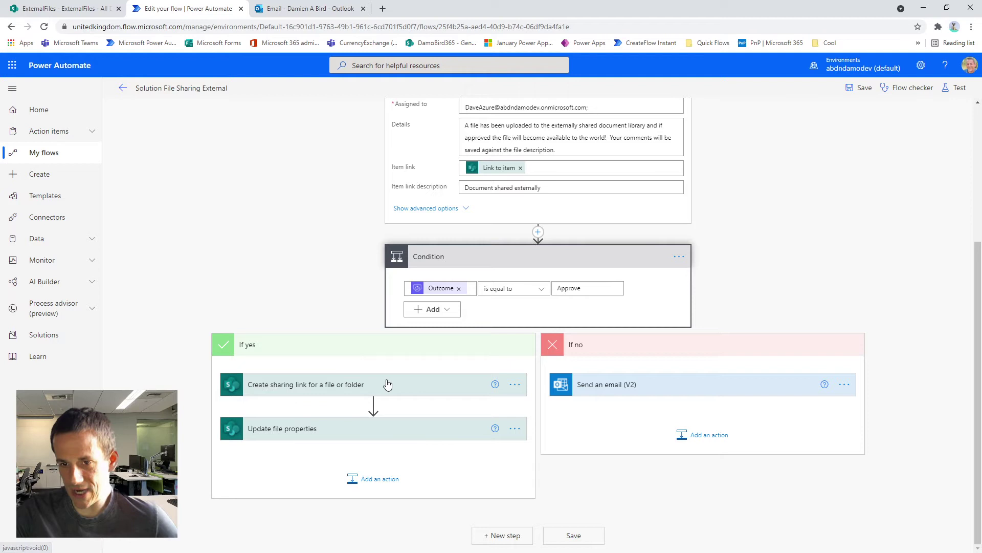
pyautogui.click(334, 389)
pyautogui.scroll(-2, 336, 391)
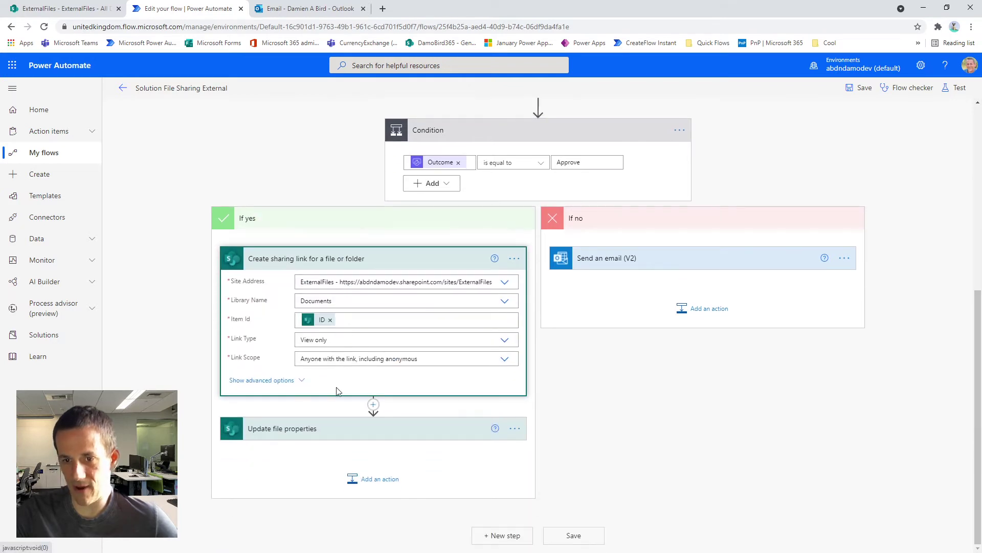
pyautogui.click(312, 434)
pyautogui.scroll(-3, 312, 434)
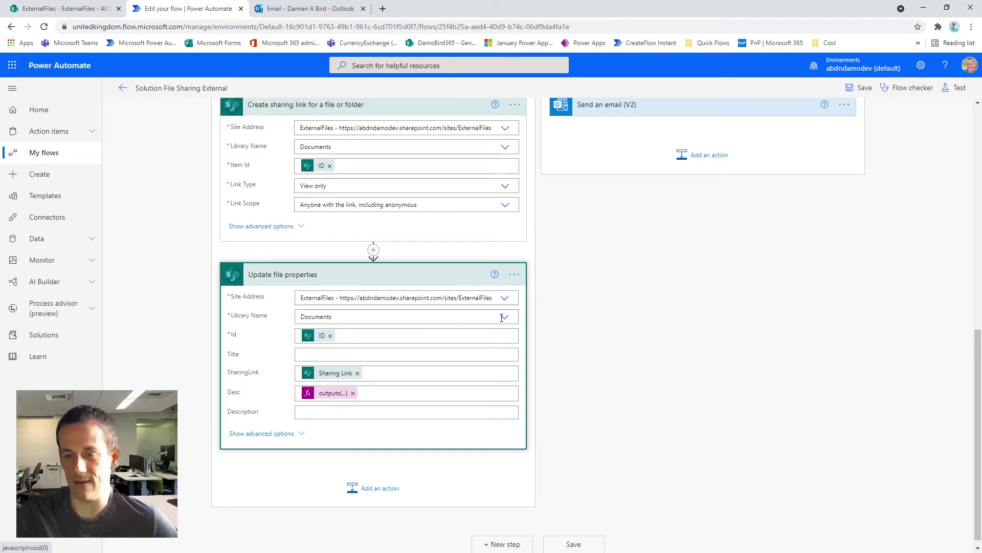
pyautogui.scroll(6, 502, 317)
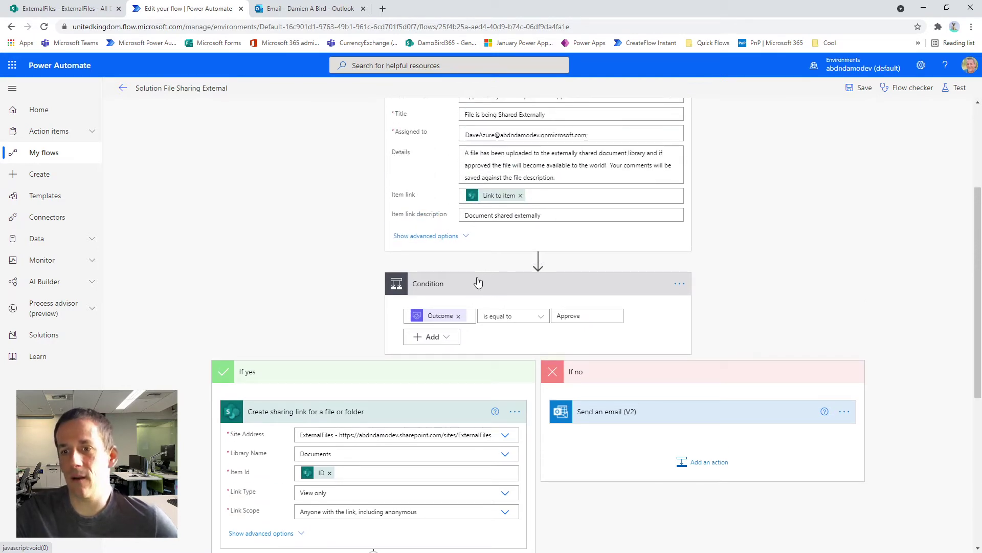
pyautogui.click(609, 416)
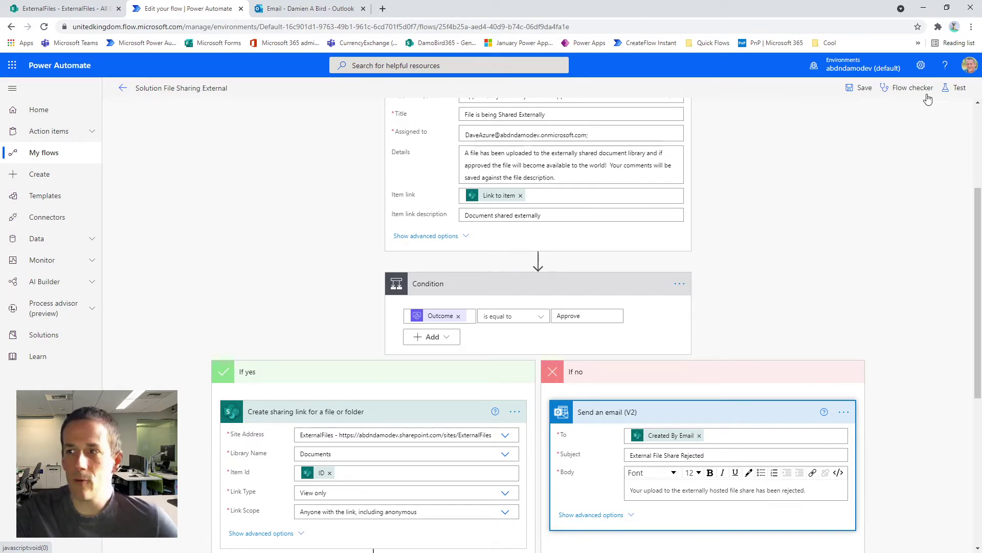
# - Start a manual test run so the flow waits for a file, then go to SharePoint
pyautogui.click(955, 88)
pyautogui.click(822, 112)
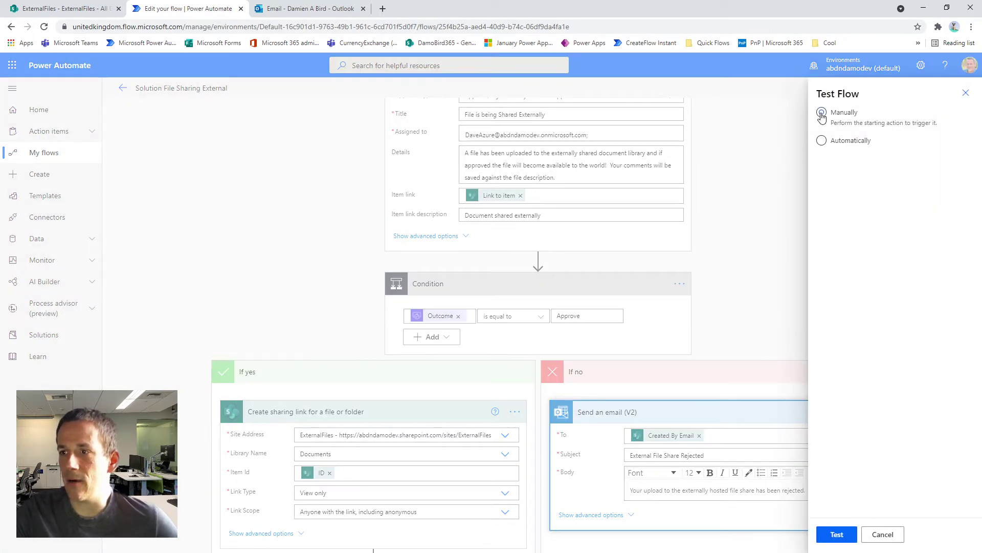
pyautogui.click(837, 534)
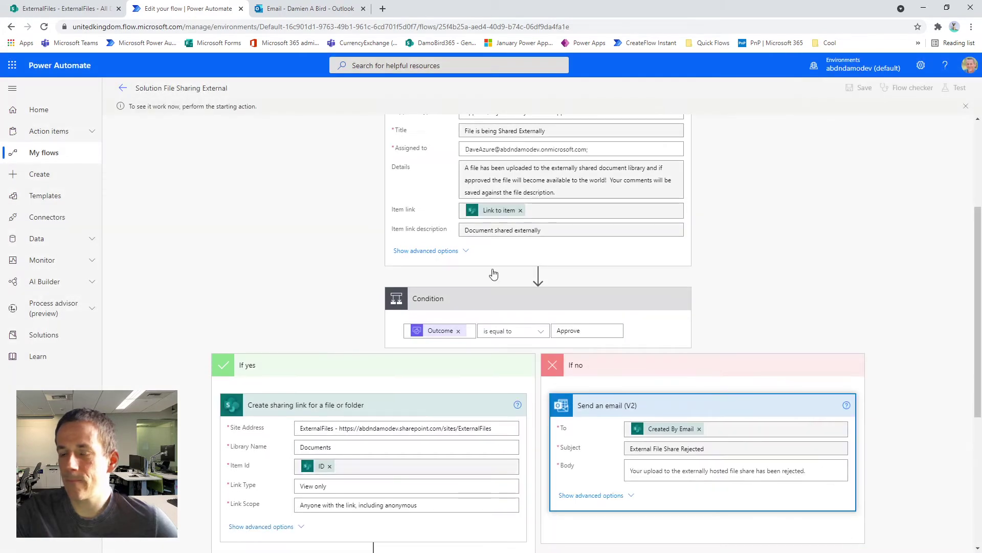
pyautogui.click(64, 7)
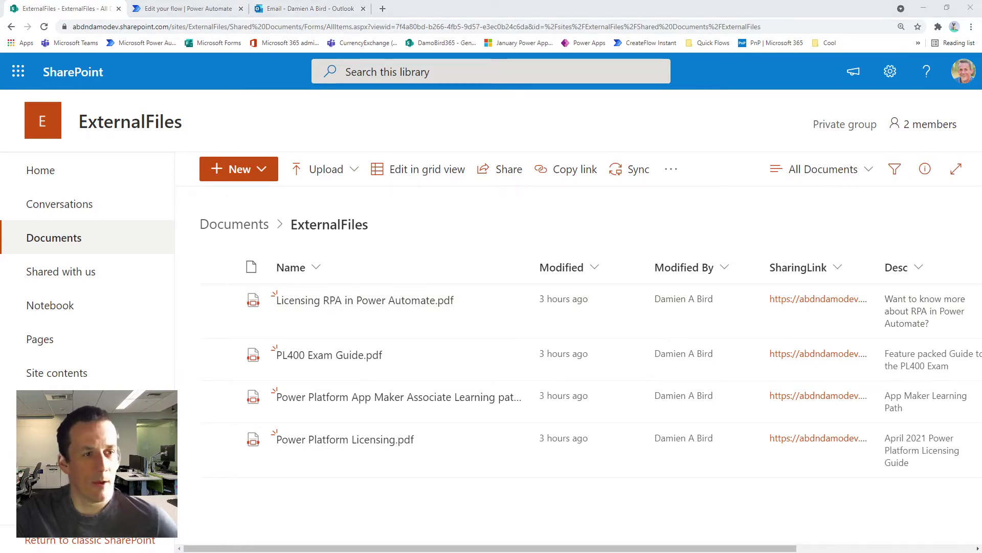
# - Drag Power Platform Training Certification Journey.pdf into ExternalFiles and view the triggered run
pyautogui.moveTo(0, 220); pyautogui.dragTo(291, 501)
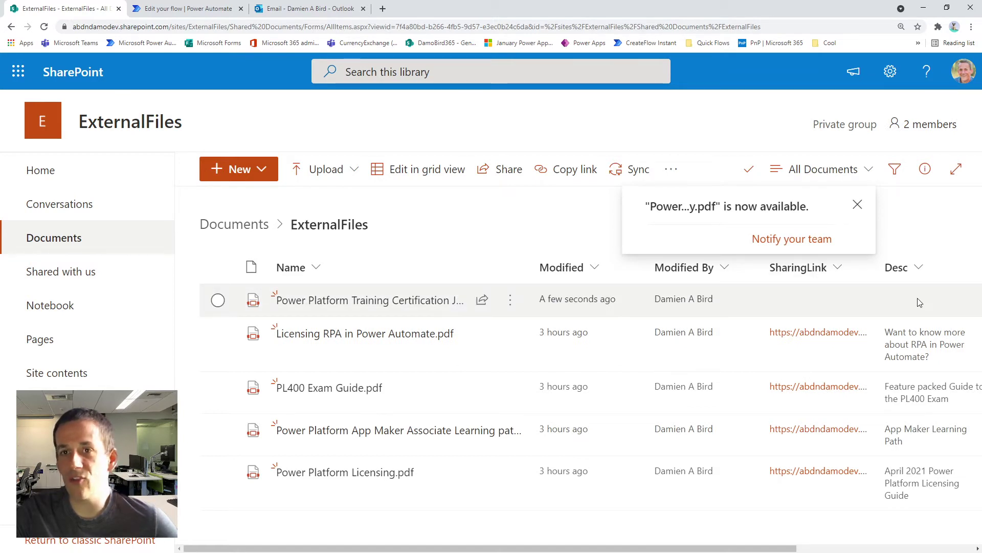
pyautogui.click(172, 9)
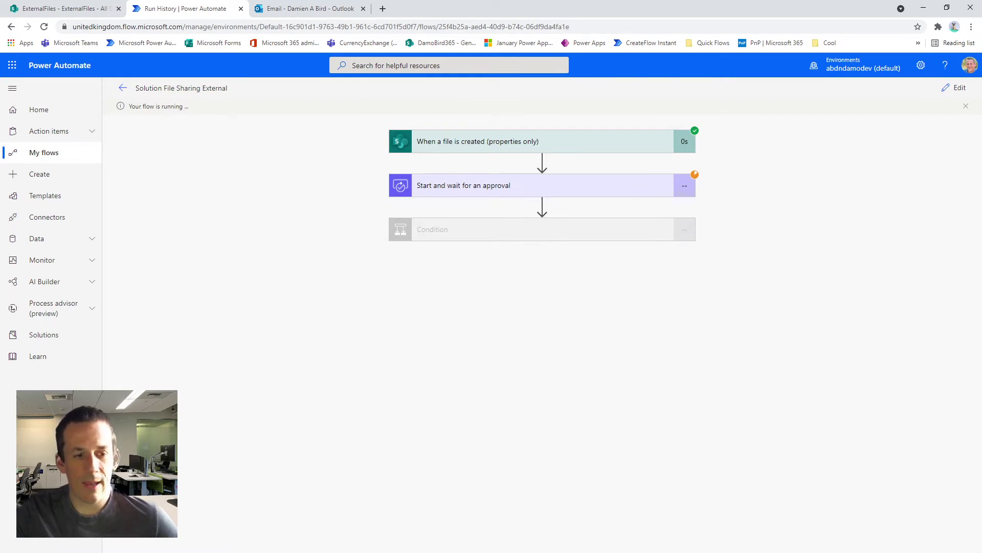
# - Reload the blog post to confirm the new PDF isn't in the table, then switch to Outlook
pyautogui.hotkey('alt', 'Tab')
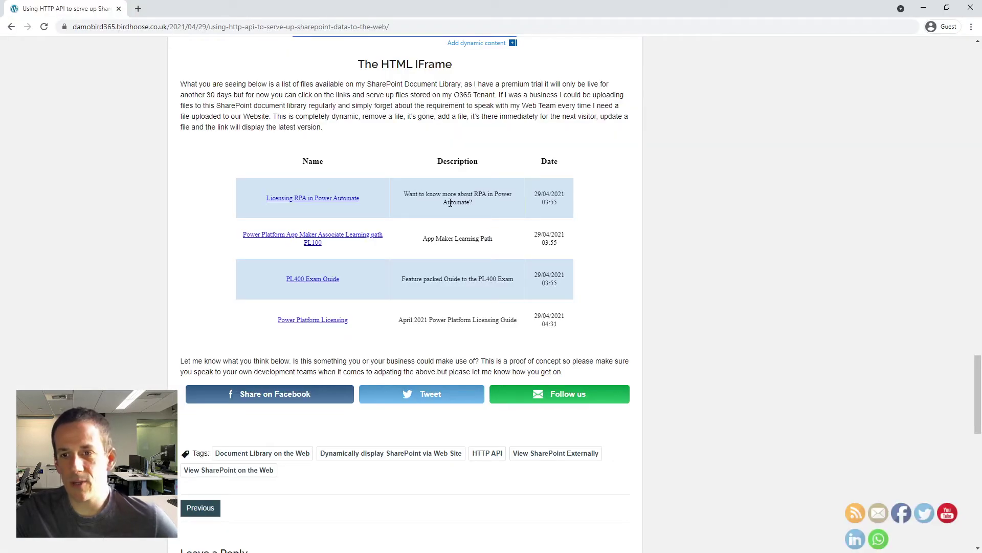
pyautogui.click(45, 27)
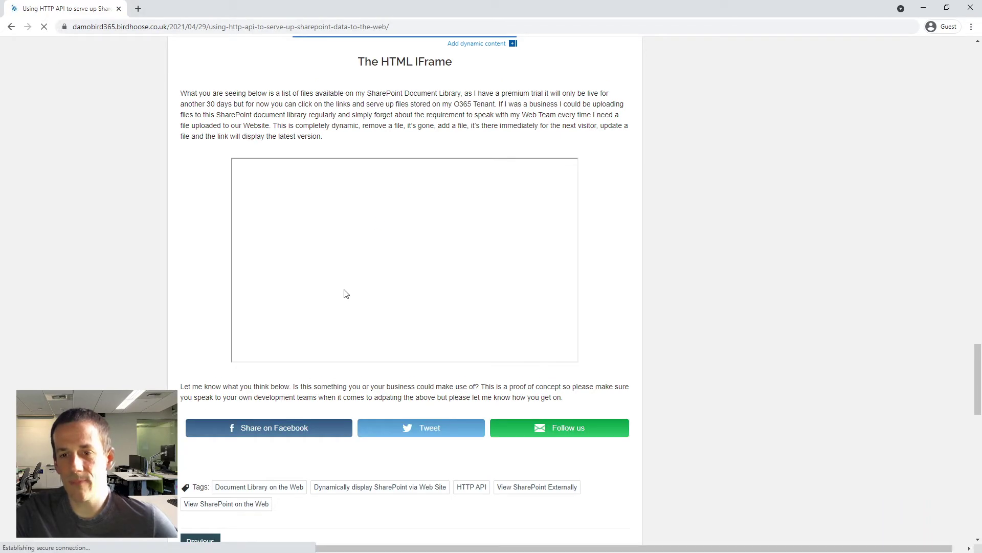
pyautogui.scroll(-2, 425, 173)
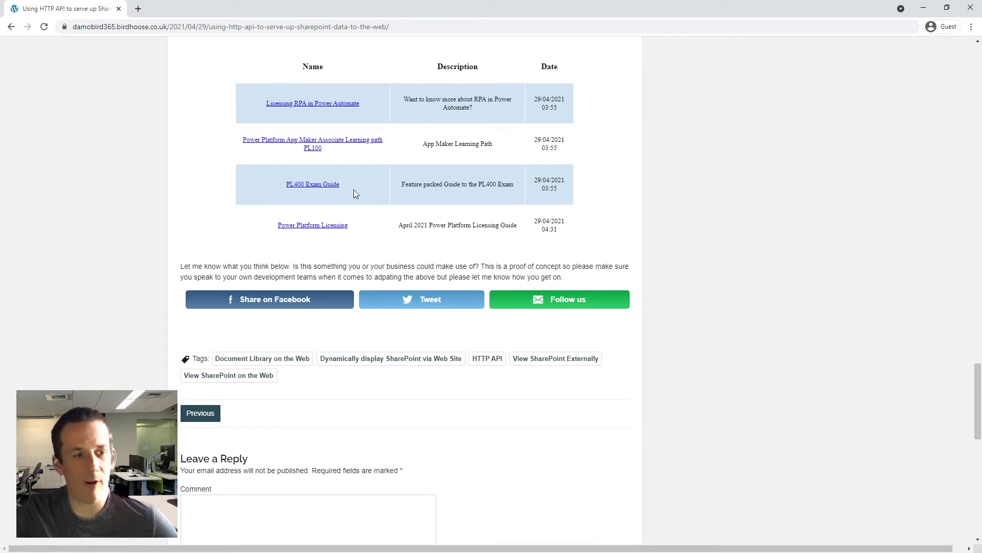
pyautogui.hotkey('alt', 'Tab')
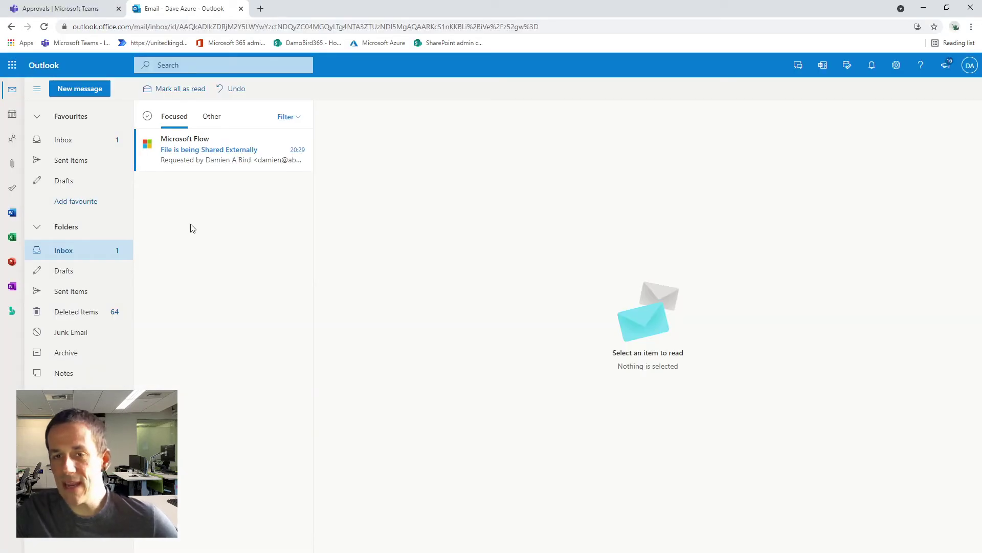
# - Open the 'File is being Shared Externally' email, preview the linked PDF, then close it
pyautogui.click(203, 154)
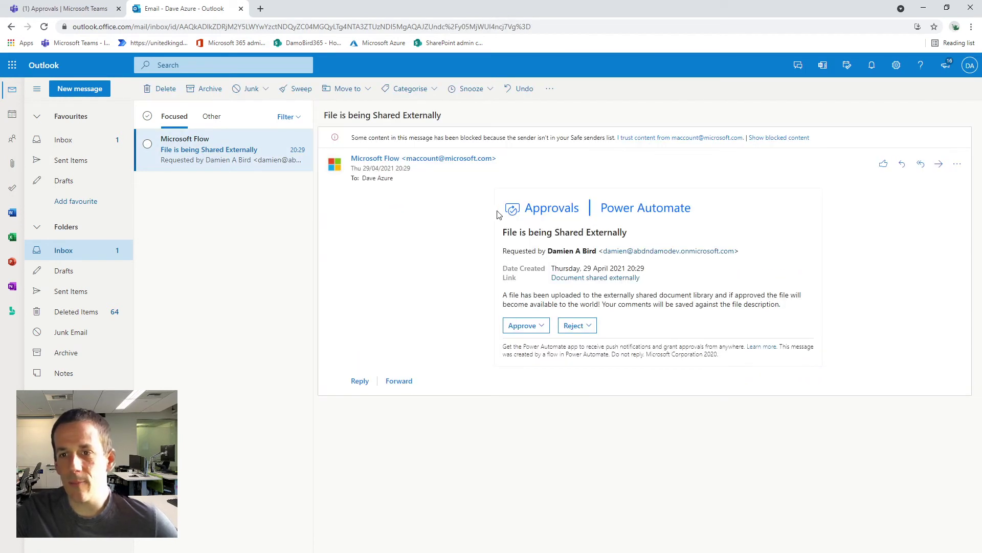
pyautogui.click(580, 281)
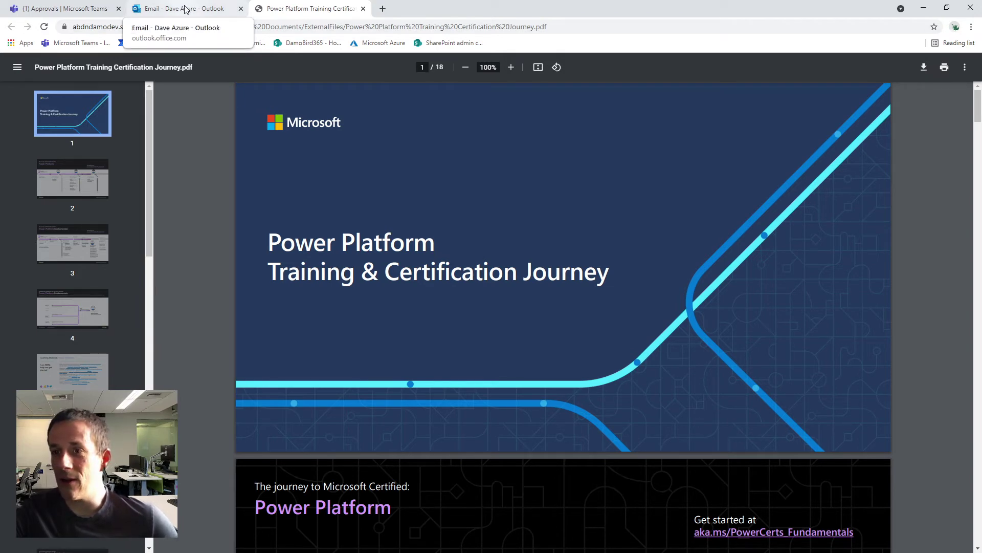
pyautogui.scroll(-7, 517, 164)
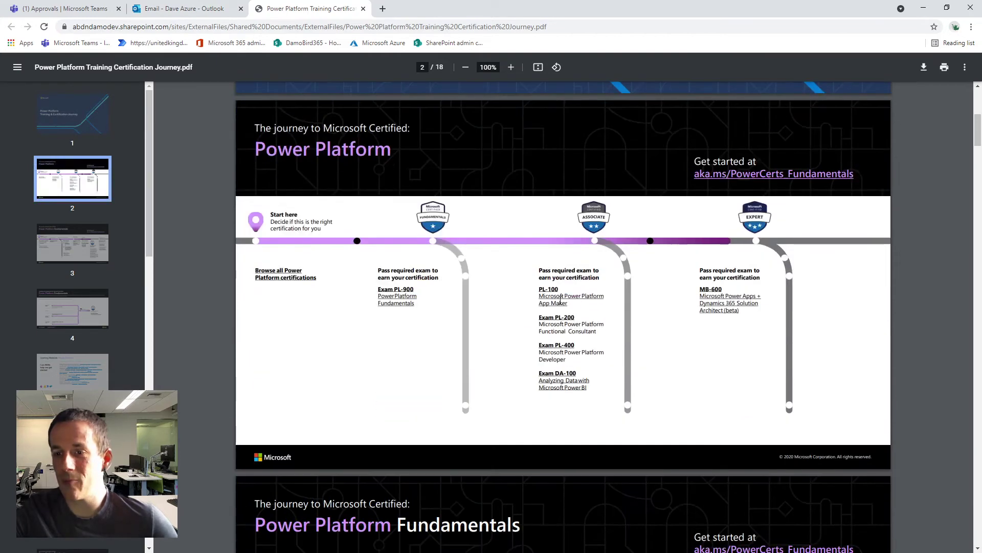
pyautogui.scroll(-5, 672, 217)
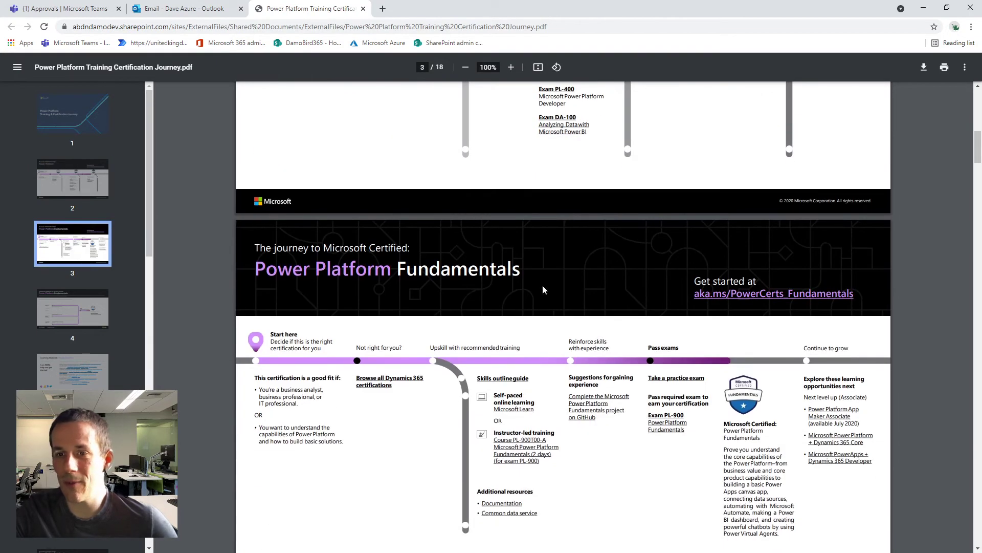
pyautogui.click(364, 9)
# - Approve the request with the comment 'Certification Journey', submit it, and minimize Outlook
pyautogui.click(538, 331)
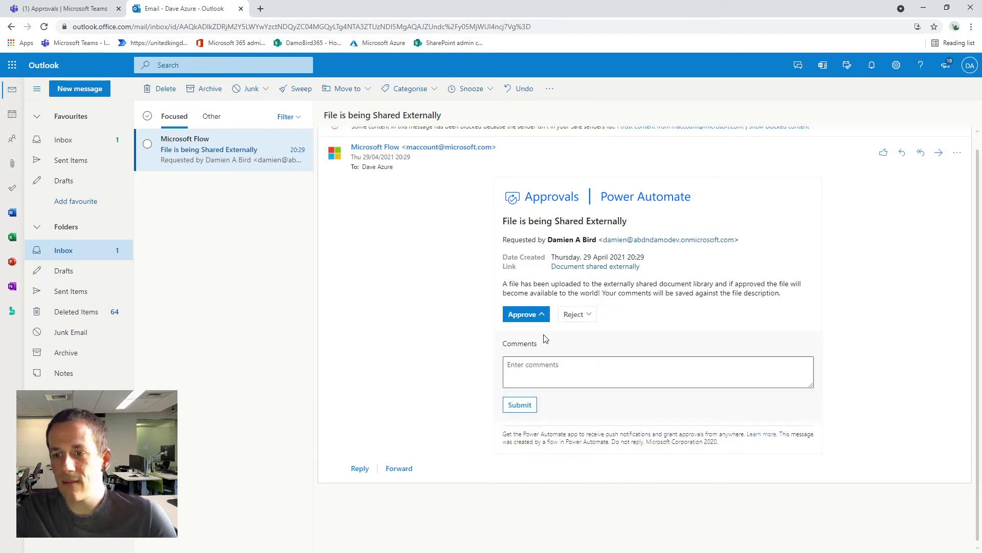
pyautogui.click(539, 366)
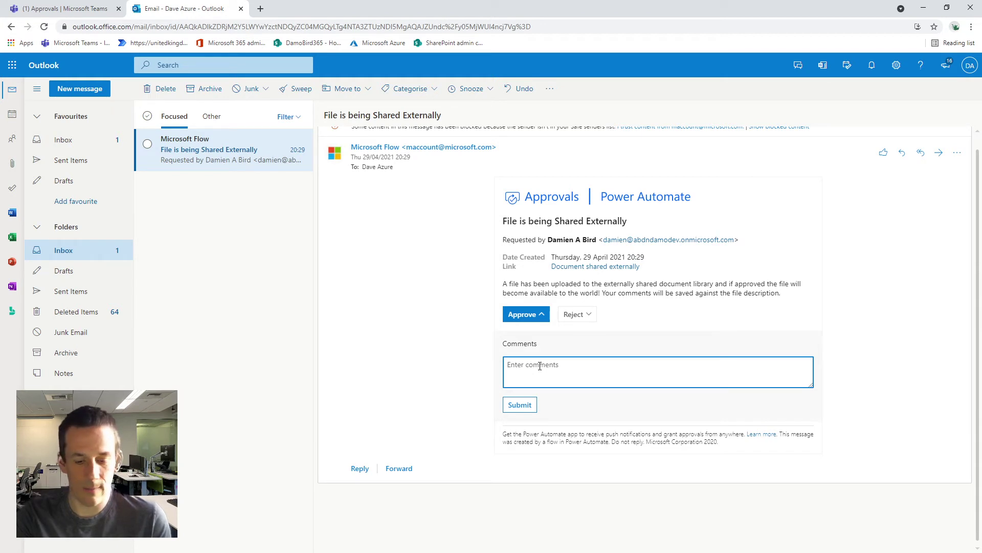
pyautogui.write('Certific')
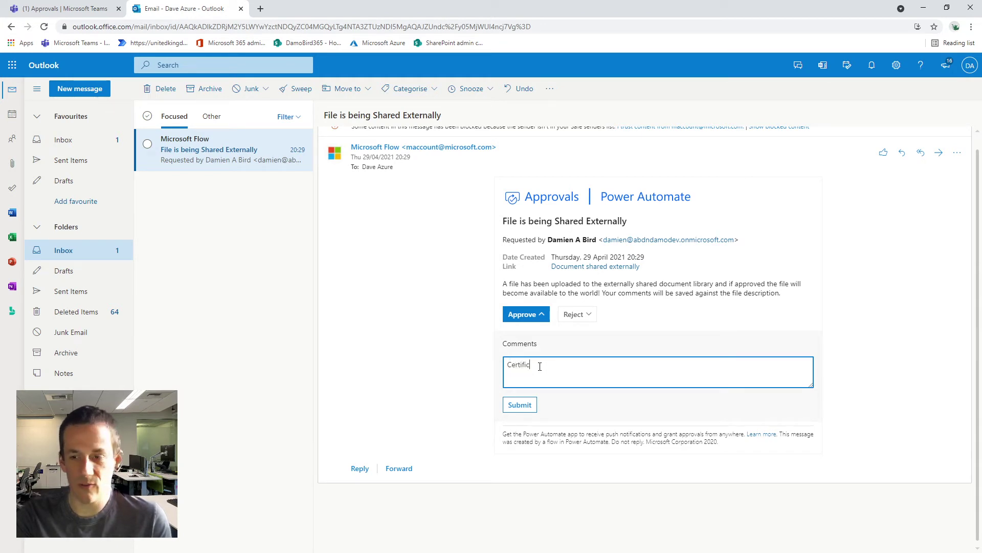
pyautogui.write('ation Journe')
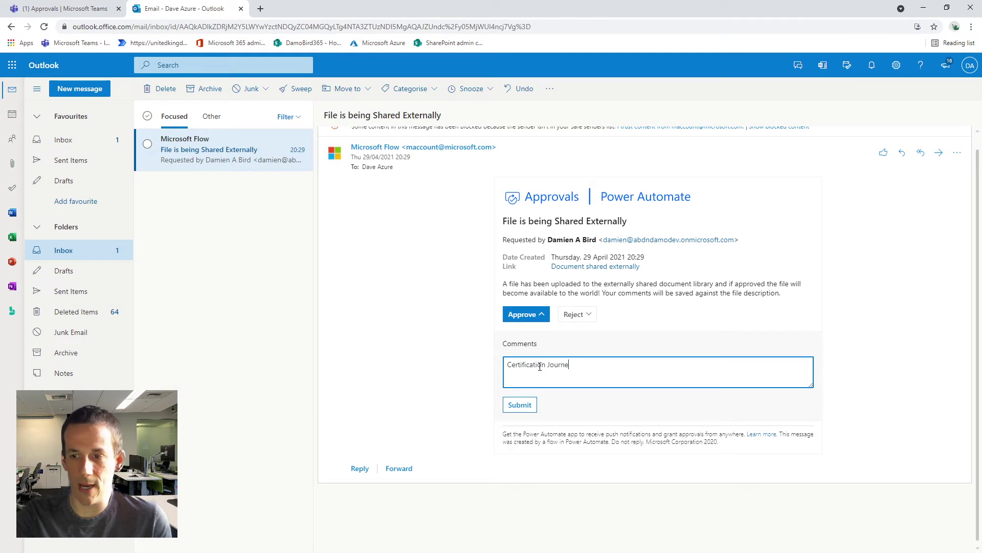
pyautogui.write('y')
pyautogui.click(529, 407)
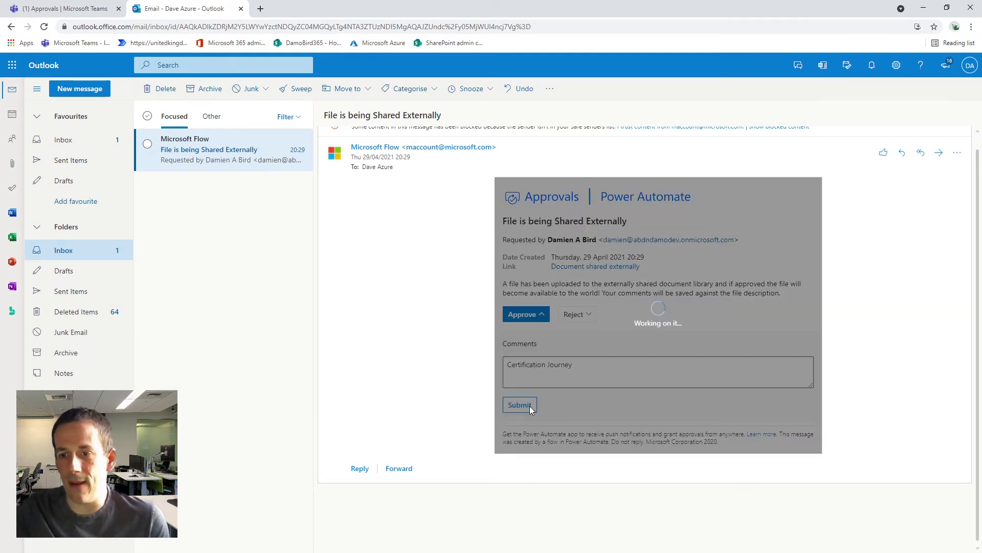
pyautogui.click(924, 9)
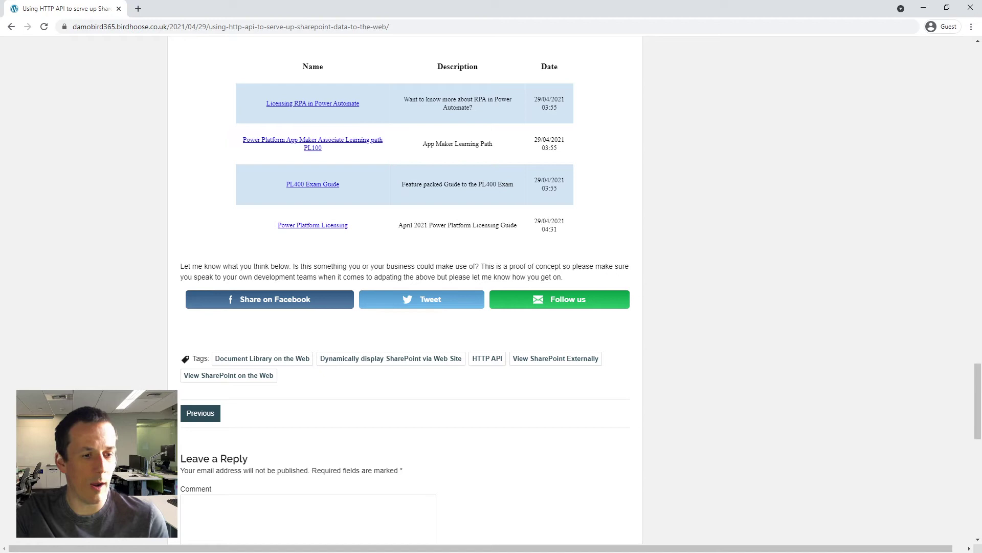
# - Inspect the run's Condition, Create sharing link and Update file properties results, then return to SharePoint
pyautogui.hotkey('alt', 'Tab')
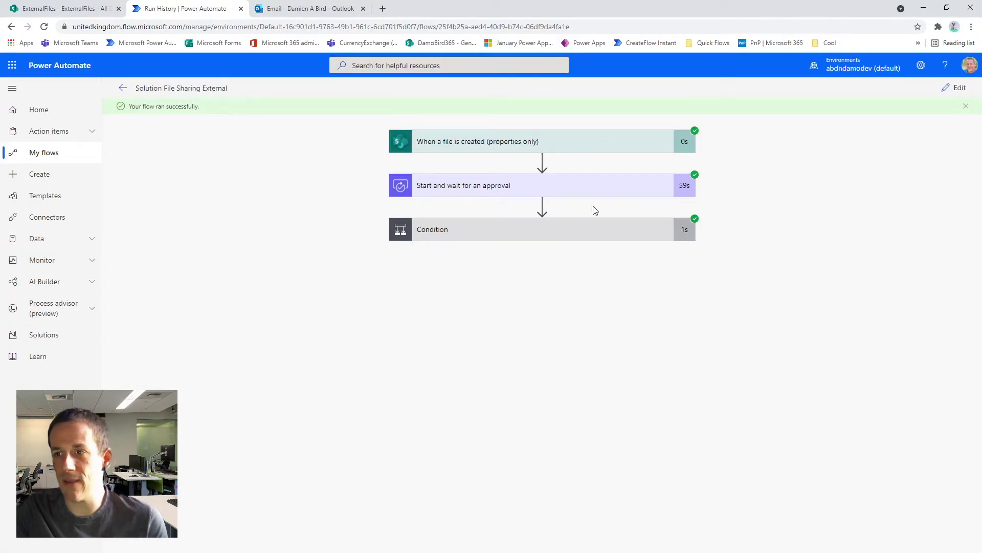
pyautogui.click(455, 234)
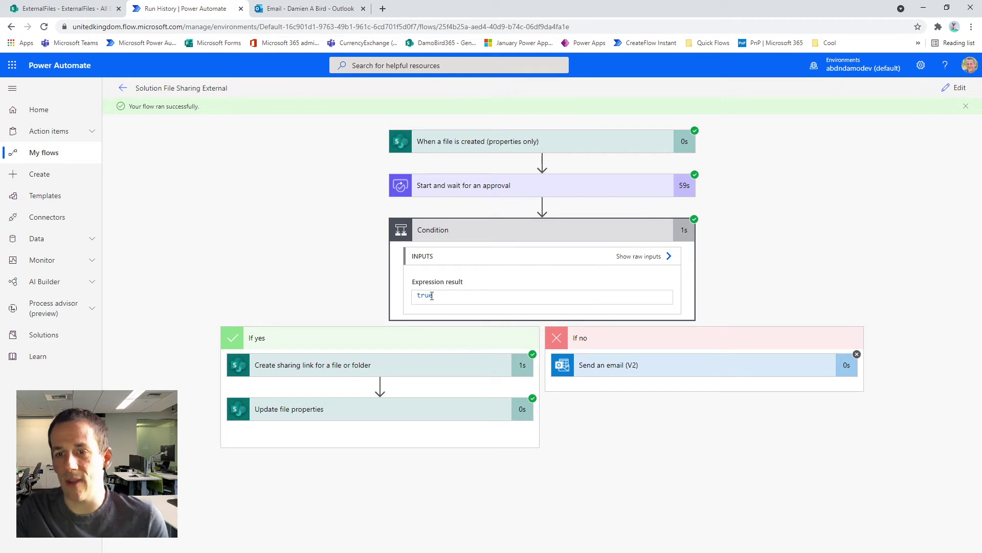
pyautogui.click(335, 374)
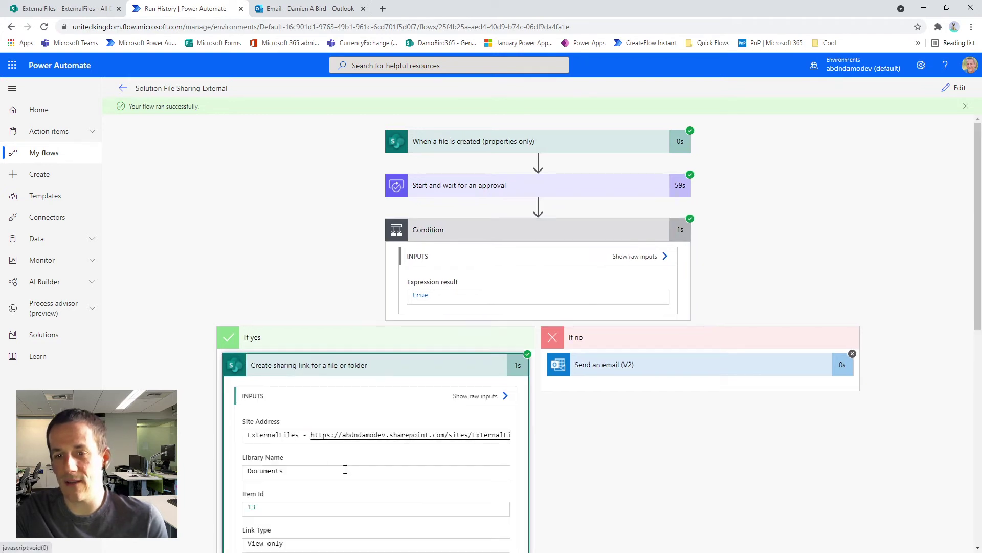
pyautogui.scroll(-5, 332, 448)
pyautogui.scroll(-5, 333, 449)
pyautogui.scroll(-3, 682, 430)
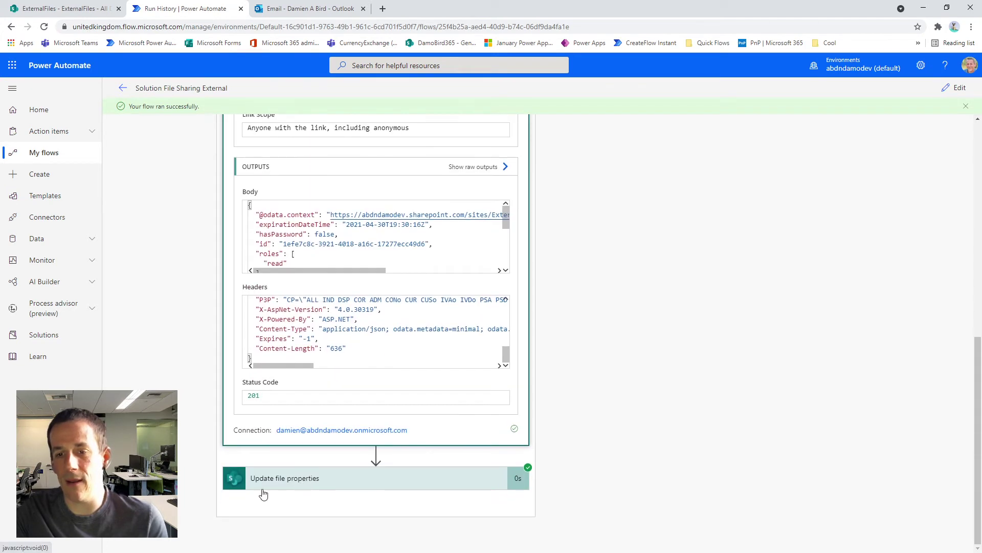
pyautogui.click(440, 478)
pyautogui.scroll(-9, 438, 428)
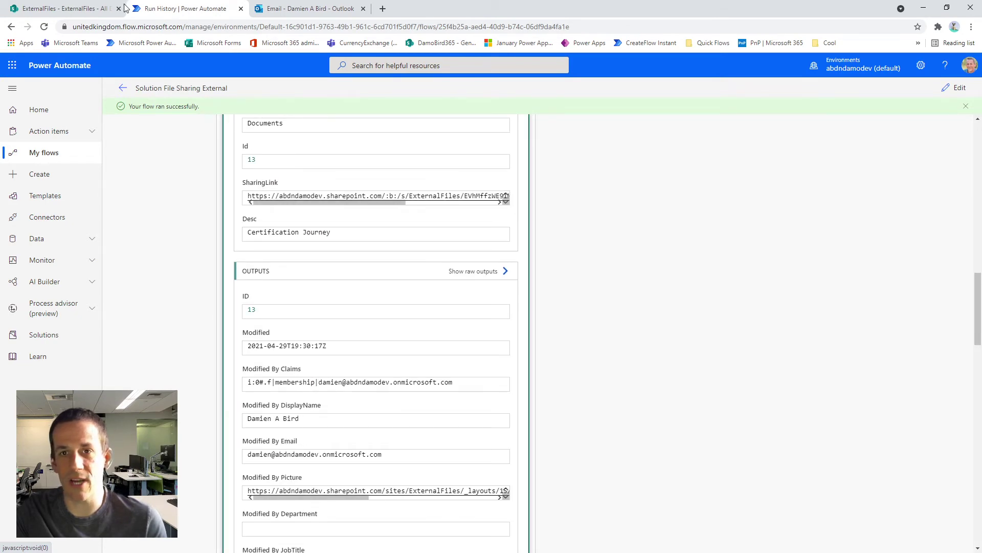
pyautogui.click(59, 8)
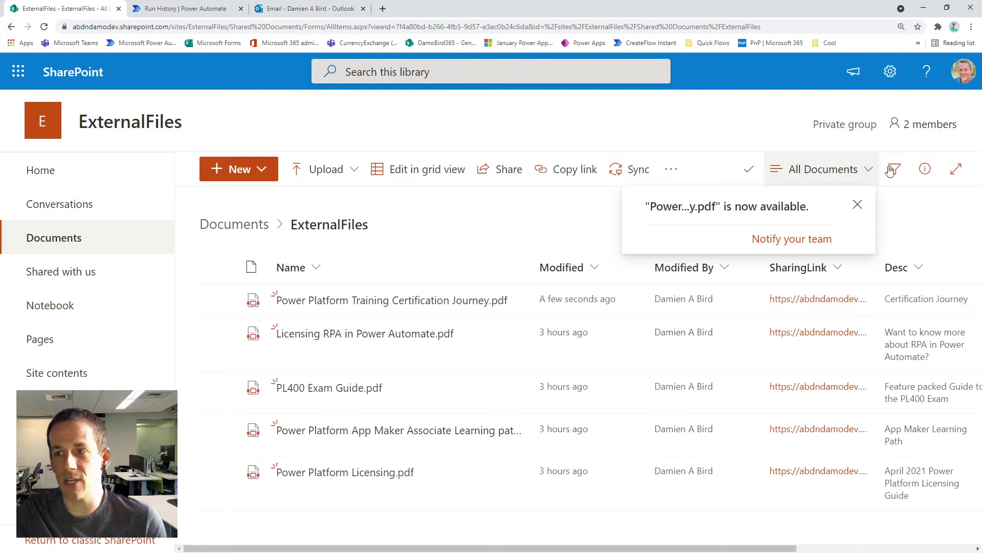
# - Dismiss the notice and check the new PDF's SharingLink and 'Certification Journey' description
pyautogui.click(858, 204)
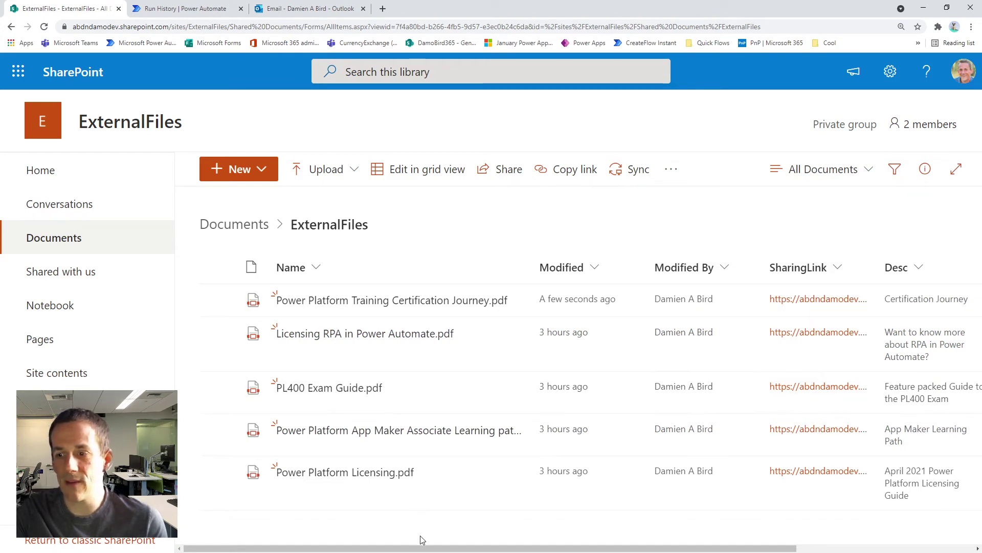
pyautogui.moveTo(414, 305)
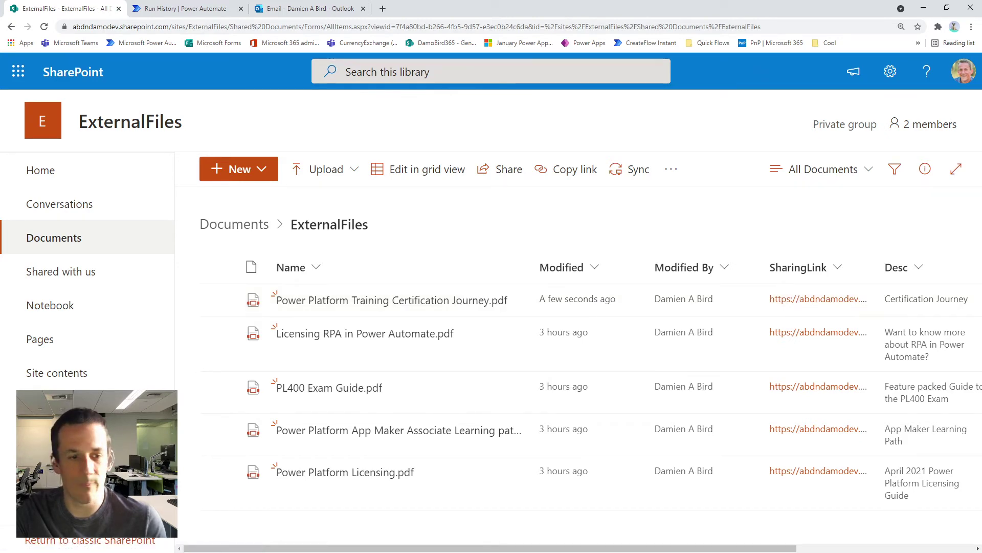
# - Reload the blog post and open the new Power Platform Training Certification Journey file from its table
pyautogui.hotkey('alt', 'Tab')
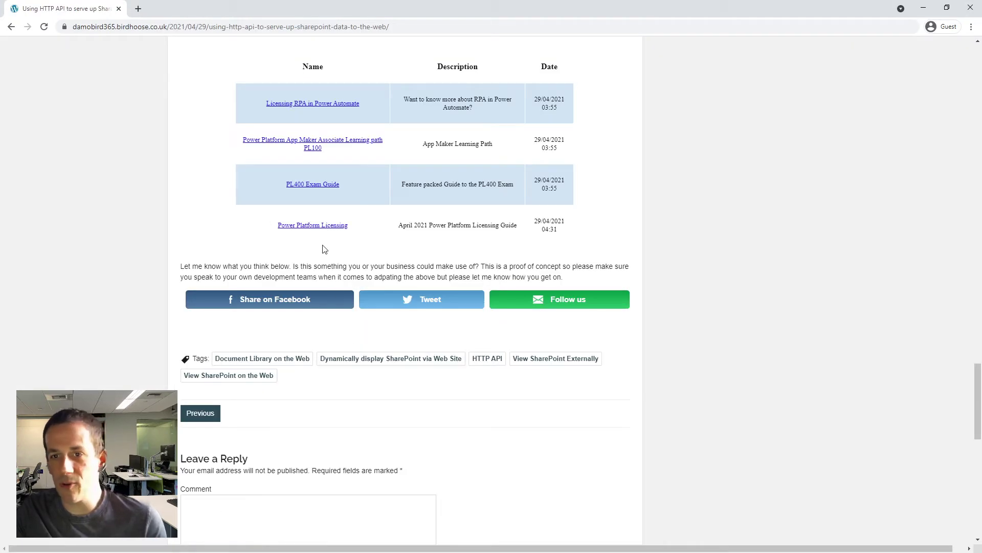
pyautogui.click(44, 27)
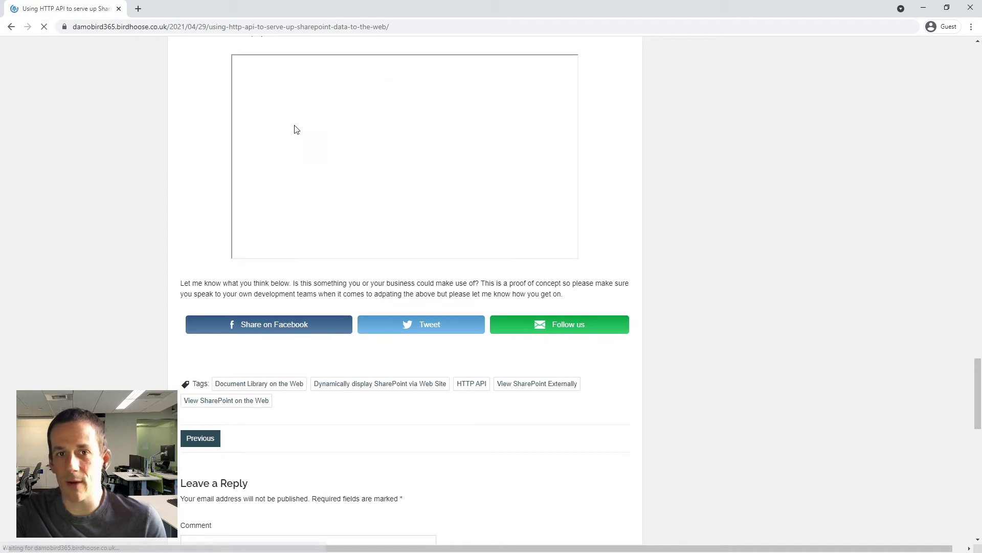
pyautogui.scroll(-2, 377, 117)
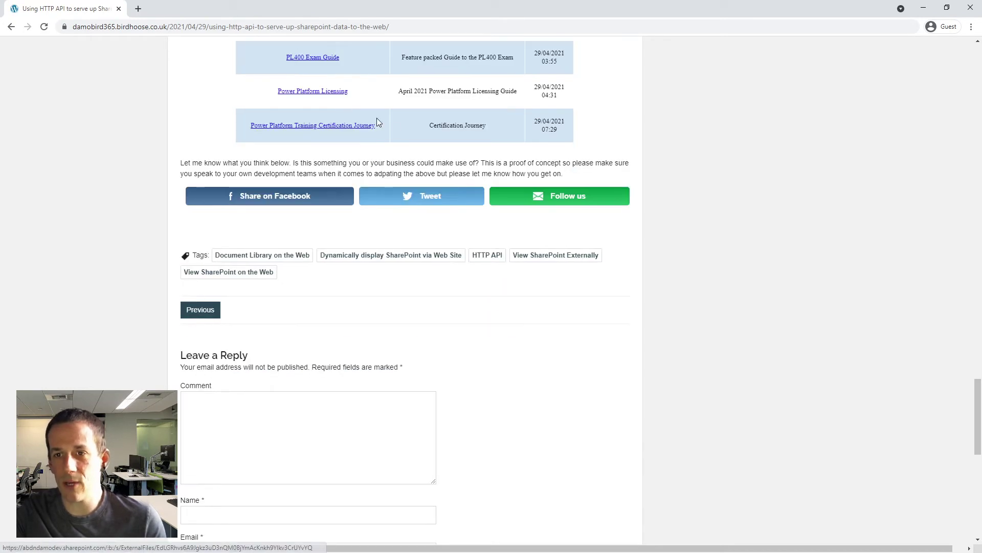
pyautogui.scroll(1, 447, 154)
pyautogui.scroll(1, 446, 153)
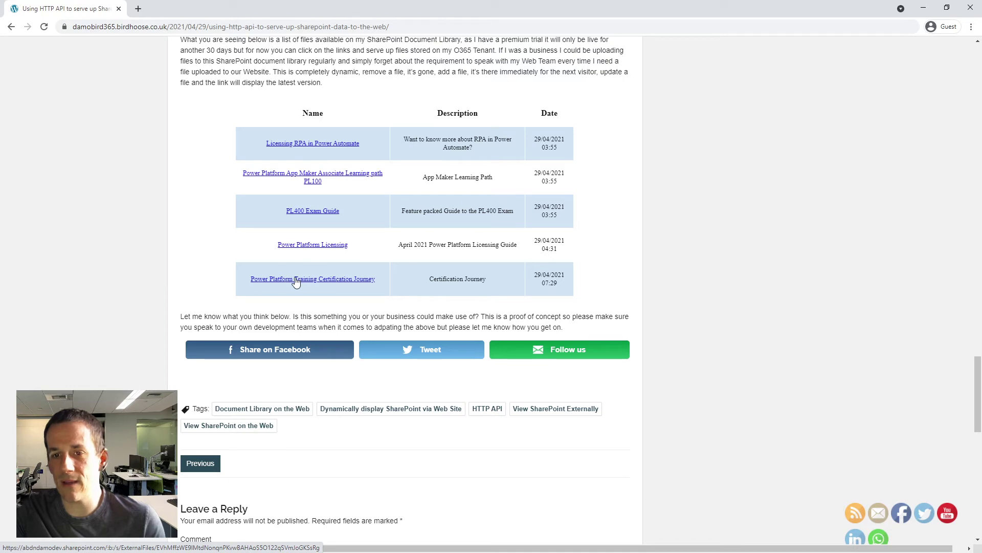
pyautogui.click(296, 280)
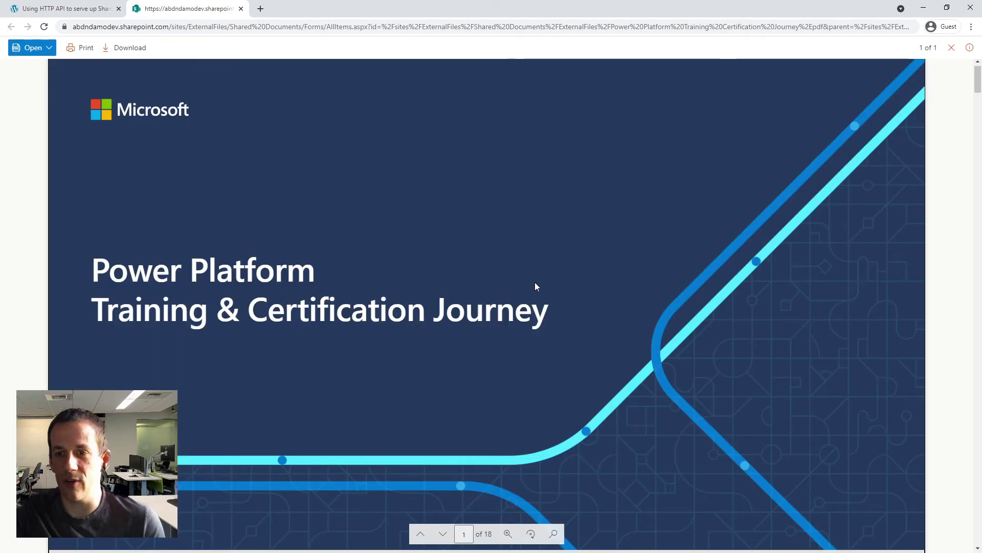
# - Scroll through the 18-page certification journey PDF, then return to the blog post tab
pyautogui.scroll(-15, 535, 283)
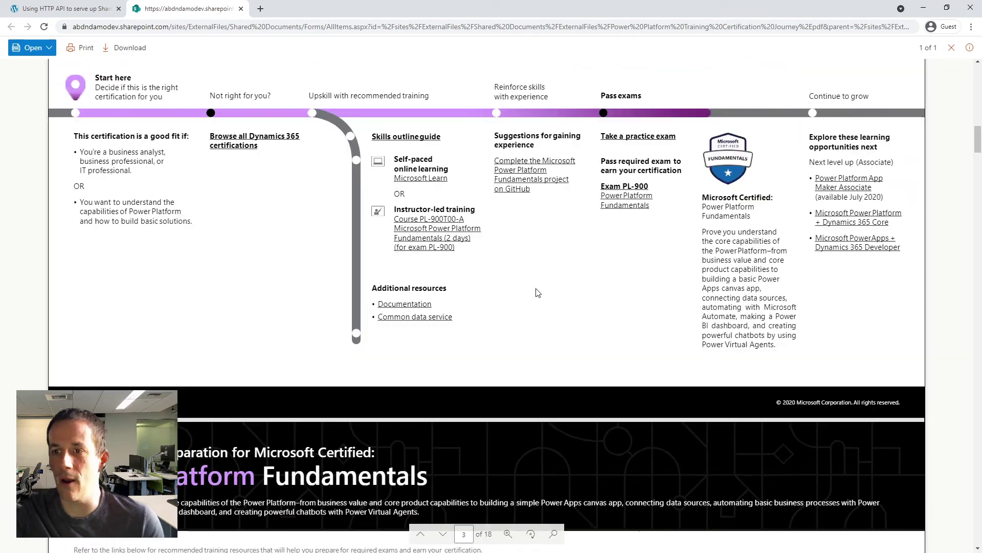
pyautogui.scroll(10, 535, 293)
pyautogui.scroll(1, 530, 281)
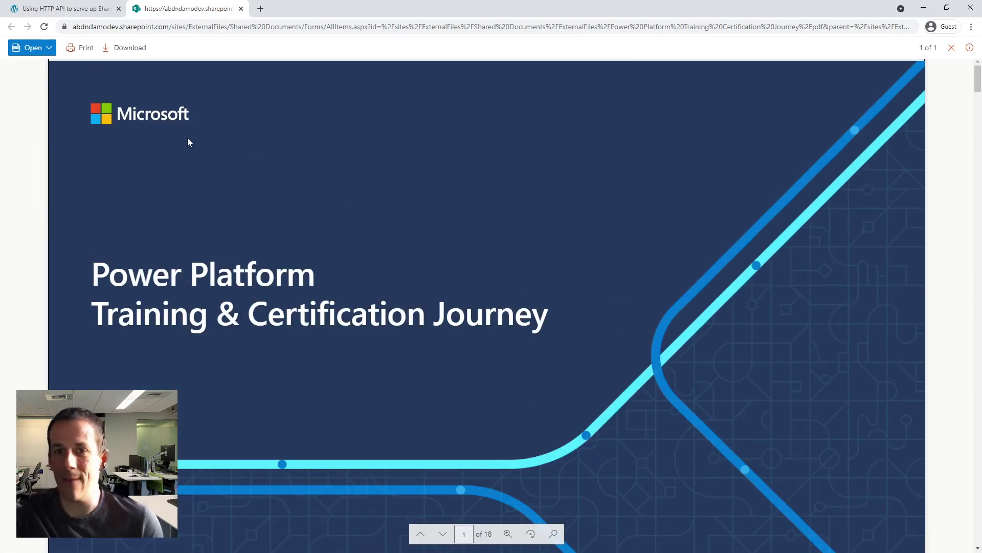
pyautogui.click(77, 10)
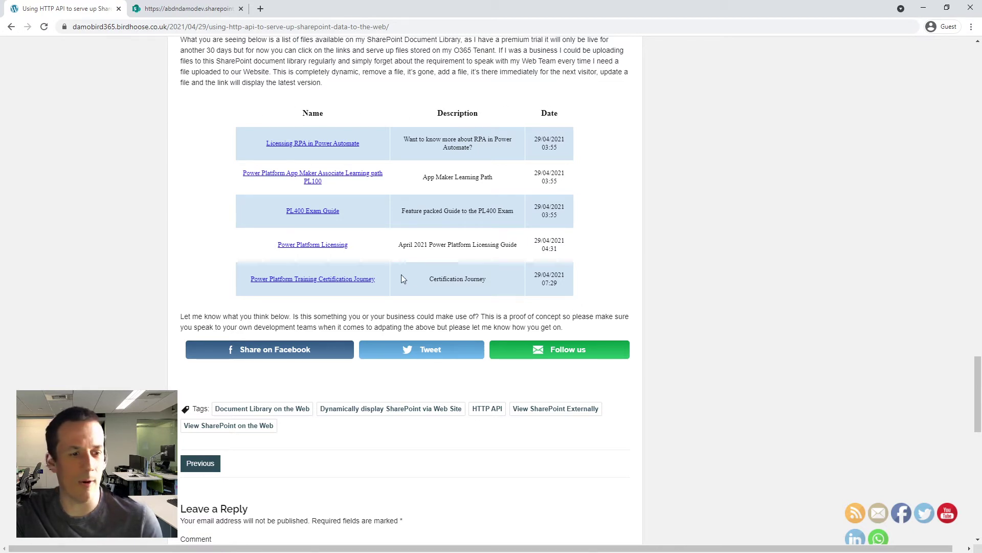
# - Open the Solution Display SharePoint Files on Blog flow for editing and expand its HTTP trigger's GET URL
pyautogui.hotkey('alt', 'Tab')
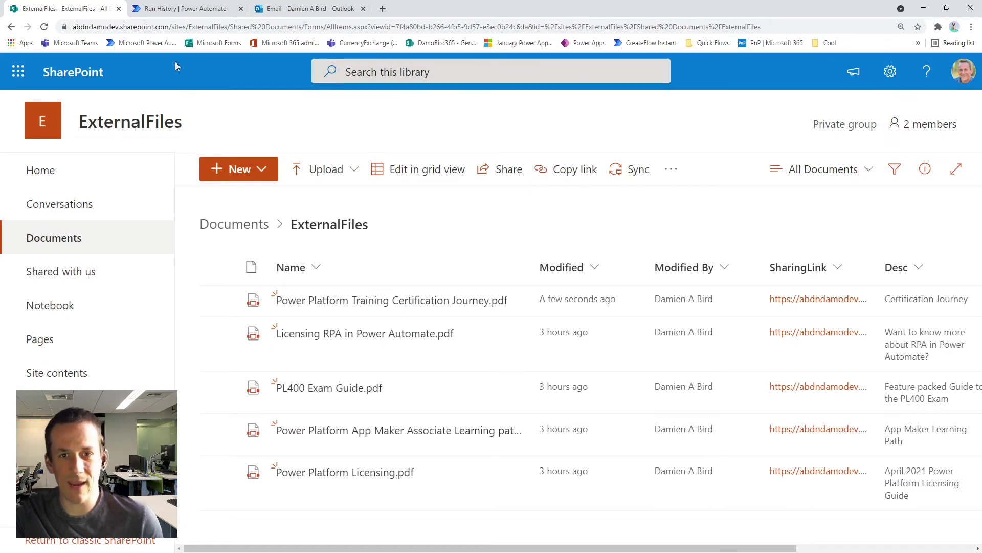
pyautogui.click(180, 9)
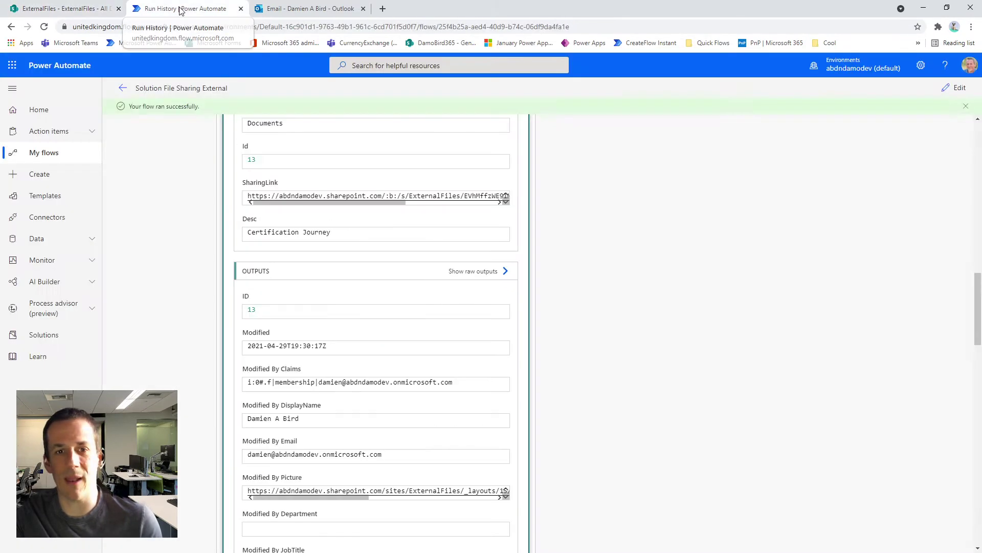
pyautogui.click(46, 154)
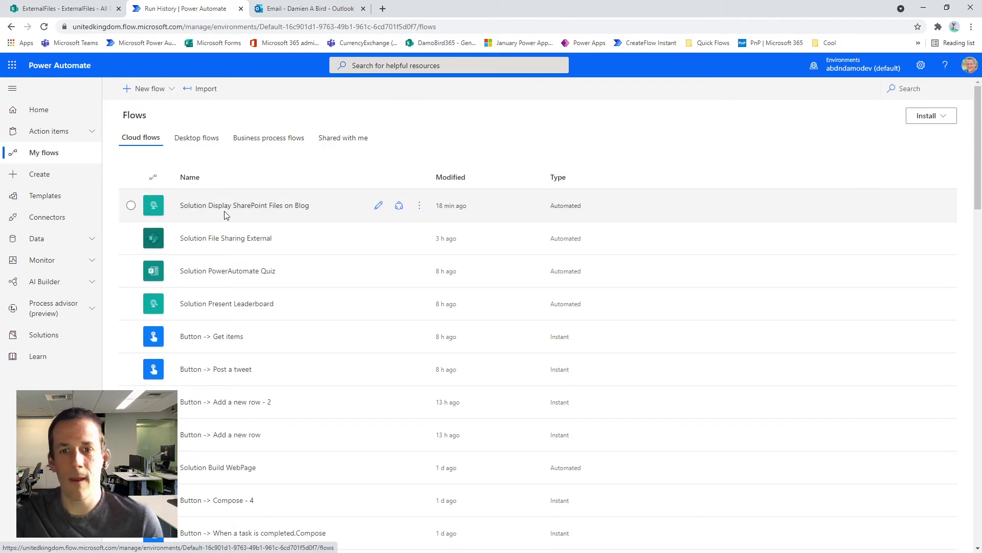
pyautogui.click(228, 205)
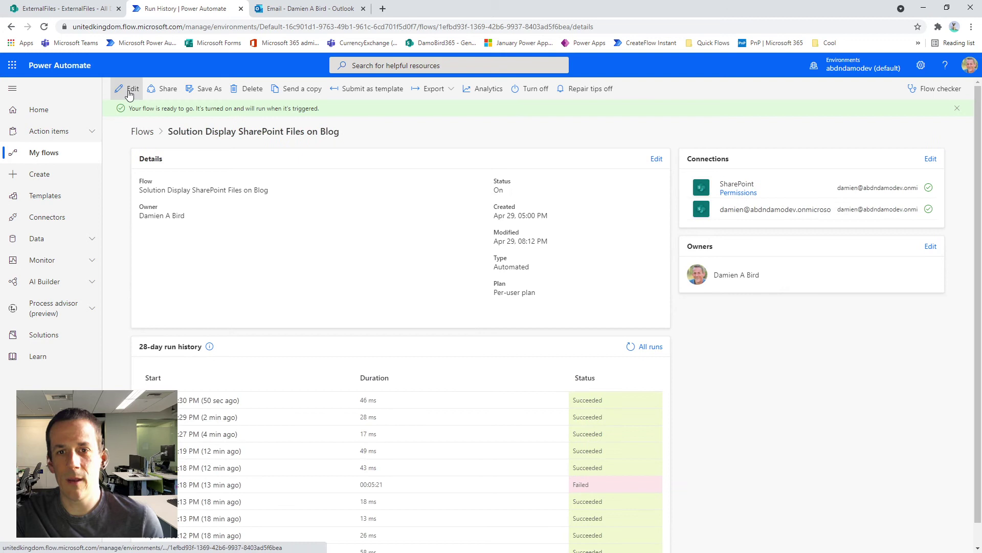
pyautogui.click(130, 92)
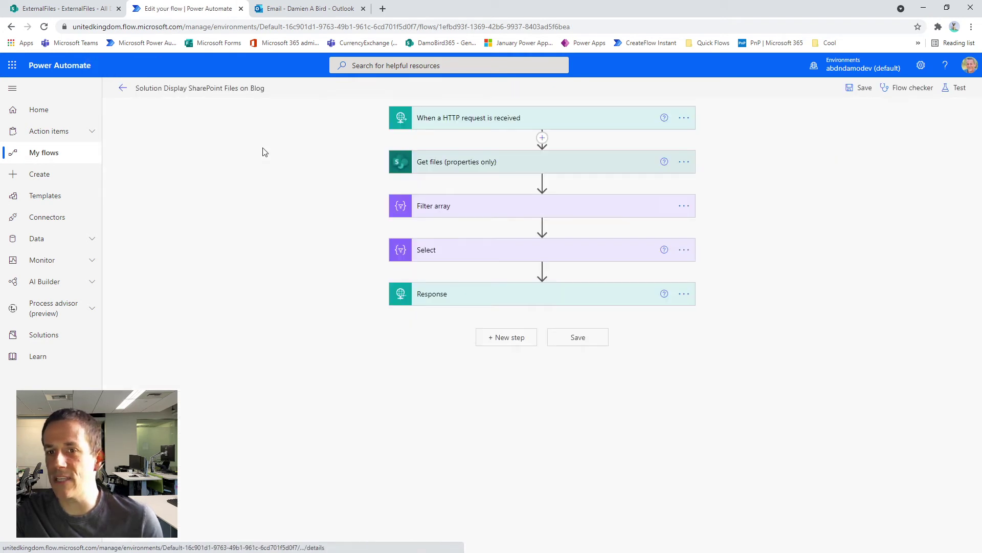
pyautogui.click(485, 123)
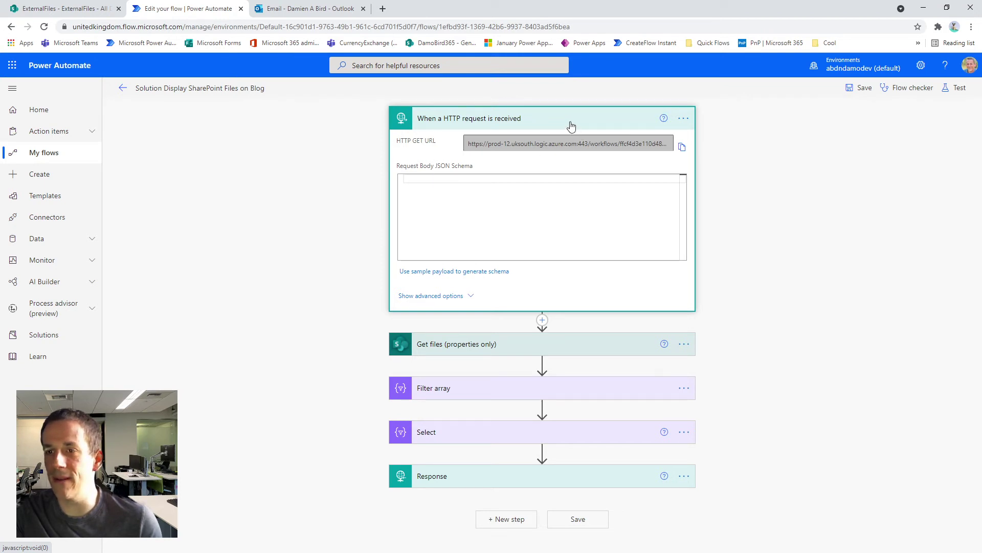
# - Check the Get files step's site and folder, then expand Filter array's empty SharingLink equals false condition
pyautogui.click(486, 118)
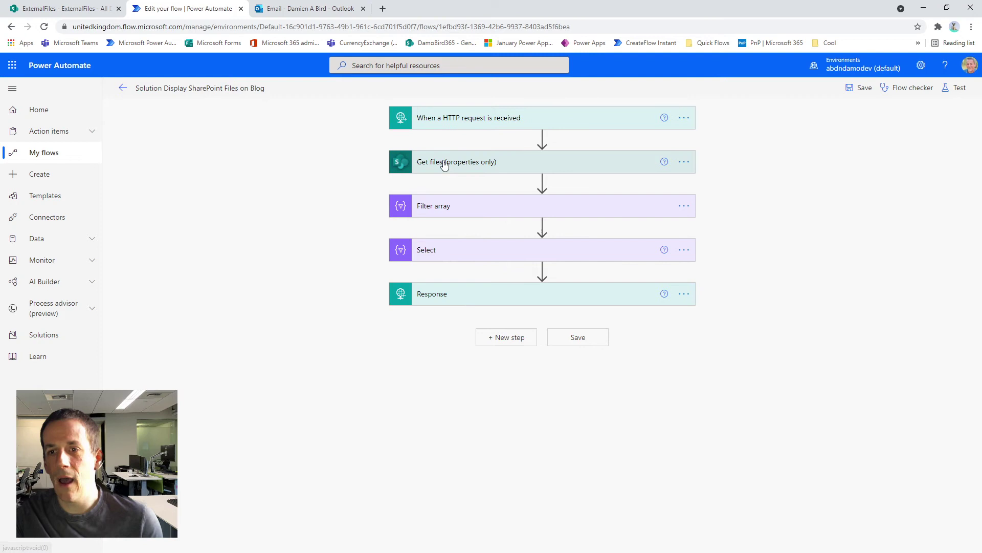
pyautogui.click(439, 162)
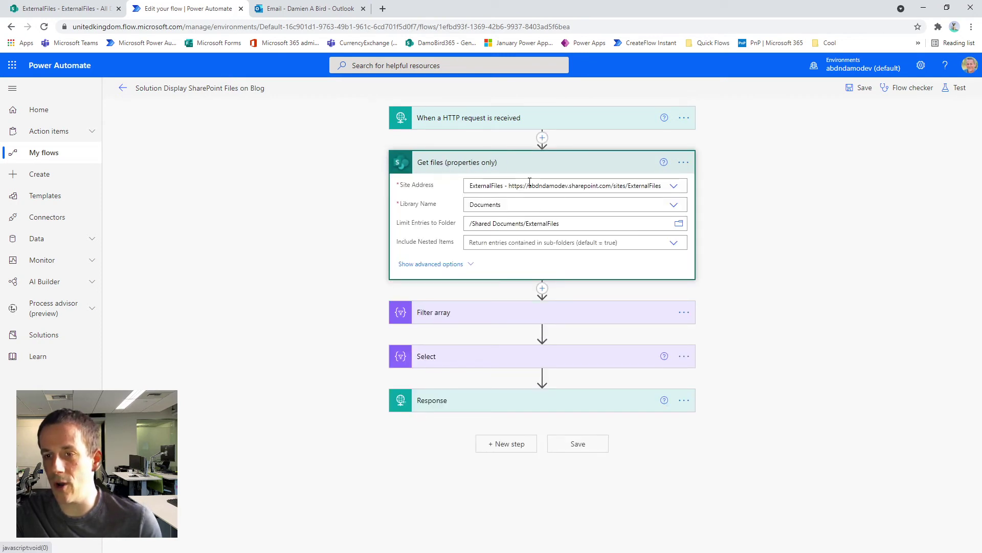
pyautogui.click(494, 167)
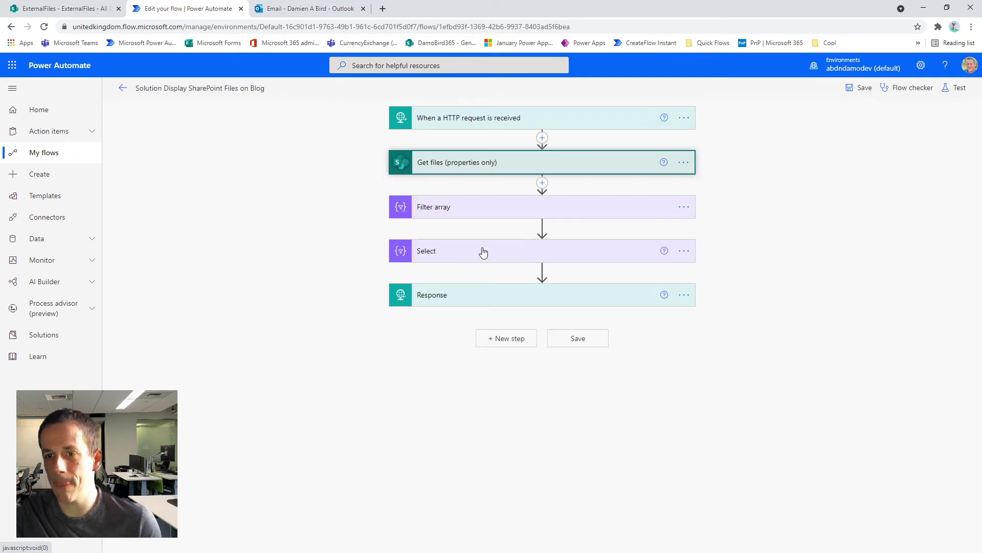
pyautogui.click(454, 207)
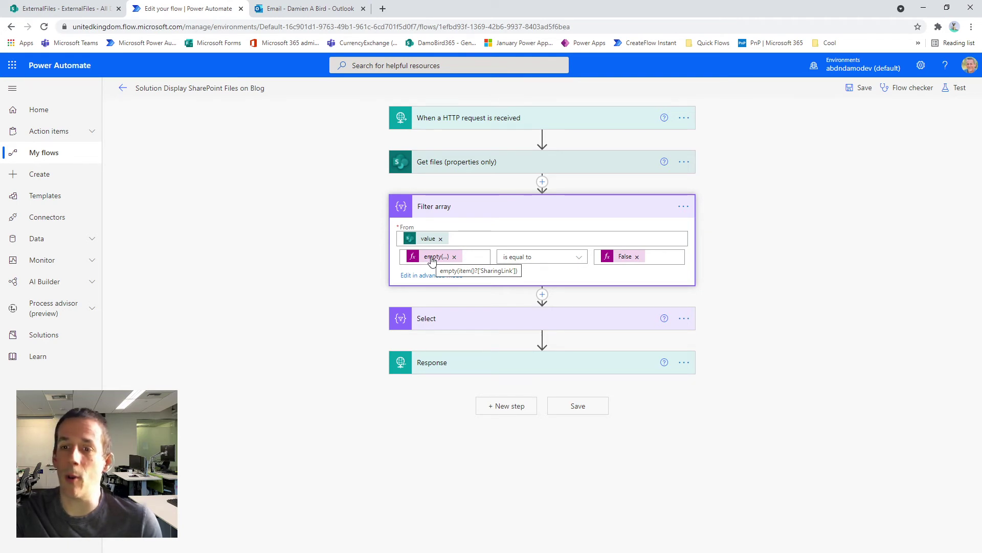
# - Expand the Select step to view its concat expression building HTML table rows, then the Response step
pyautogui.click(456, 319)
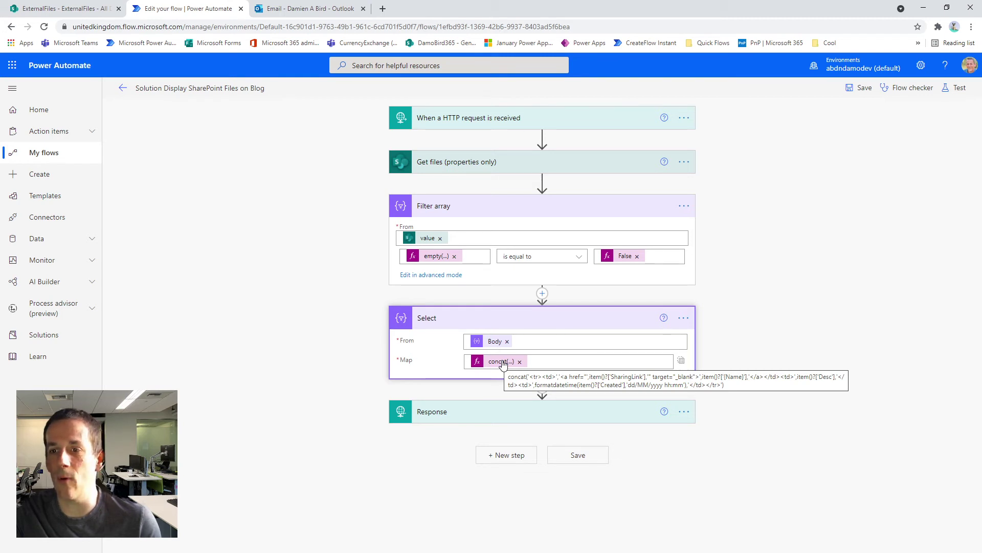
pyautogui.click(481, 412)
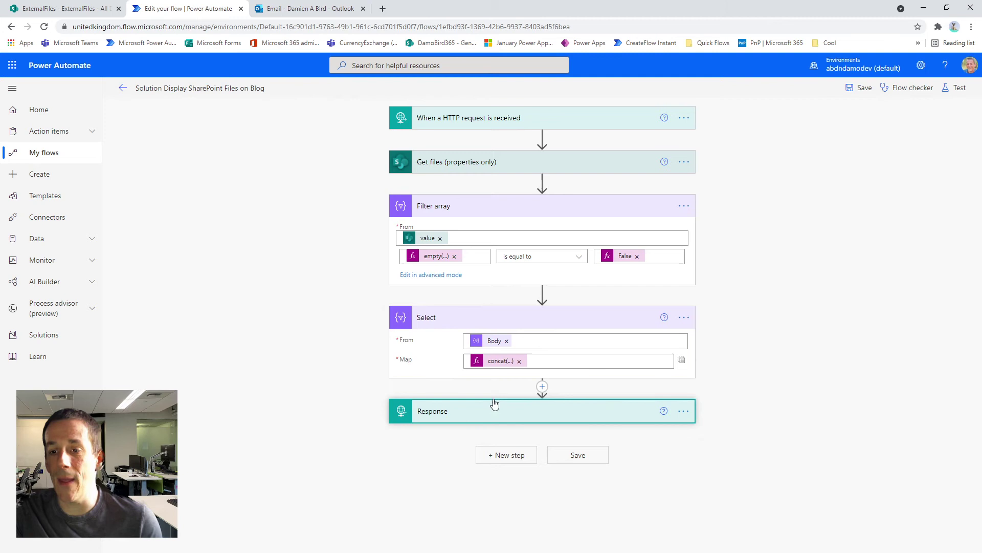
# - Scroll through the Response body's paleBlueRows CSS, Name/Description/Date headers and join(body('Select'),'') expression
pyautogui.scroll(-7, 529, 358)
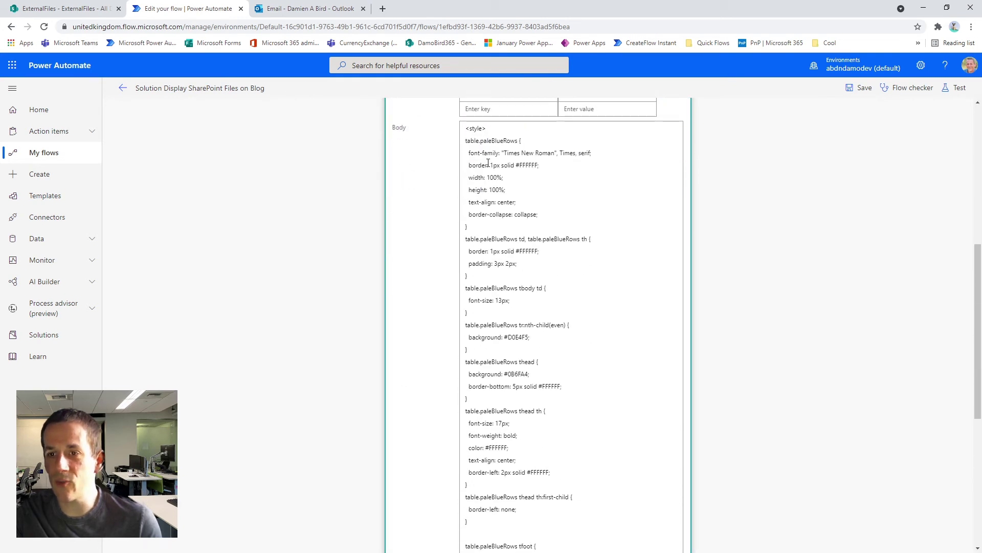
pyautogui.scroll(-6, 489, 163)
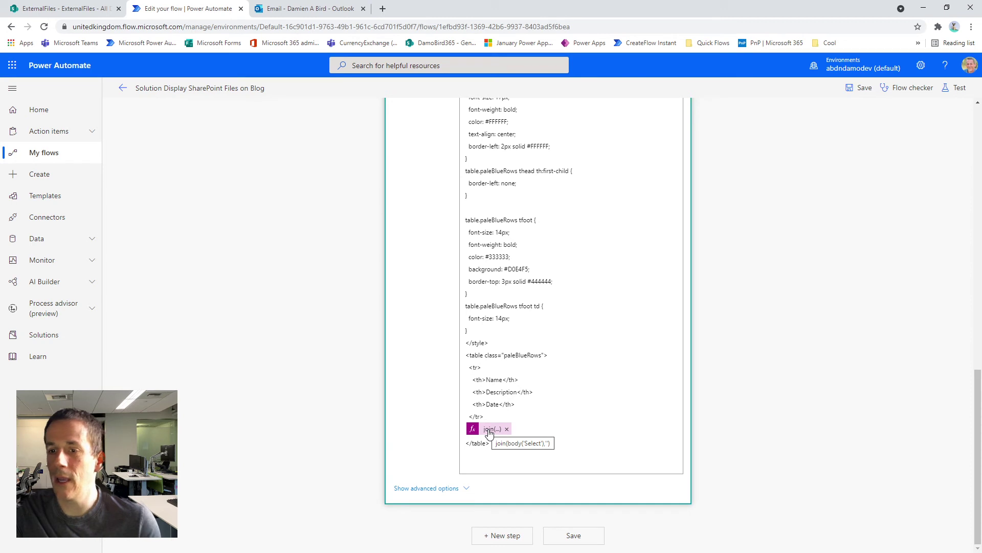
# - Open the flow's most recent successful run and inspect the Filter array step's inputs and outputs
pyautogui.click(122, 88)
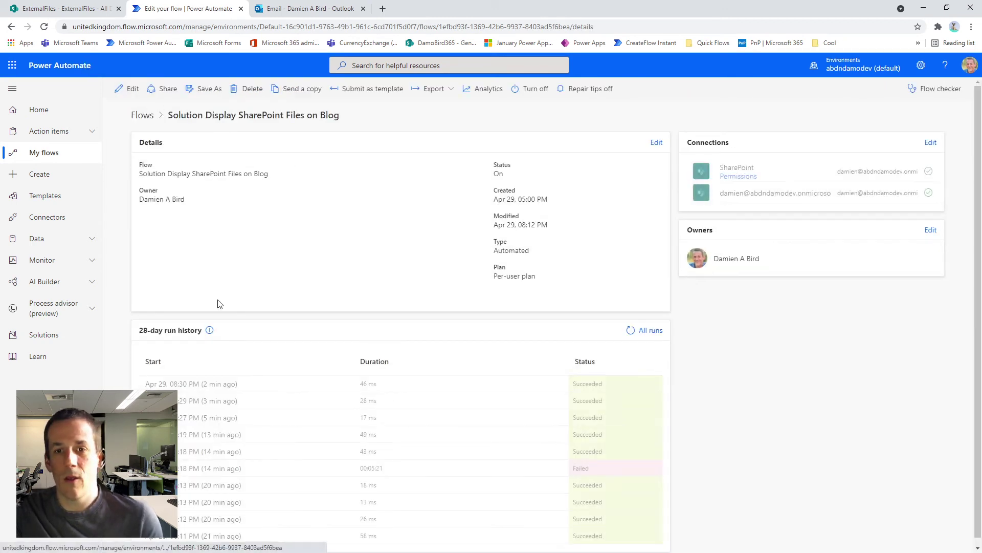
pyautogui.click(207, 385)
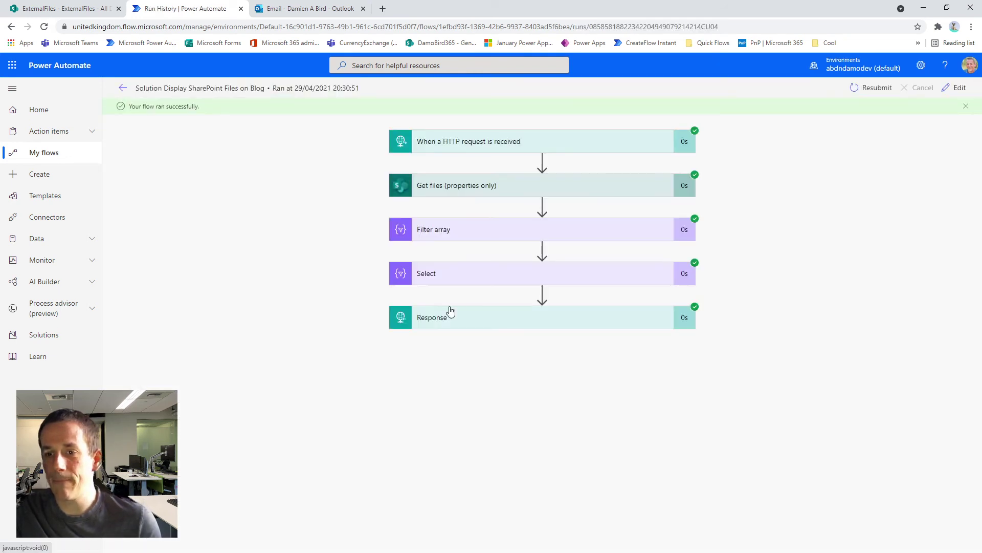
pyautogui.click(449, 233)
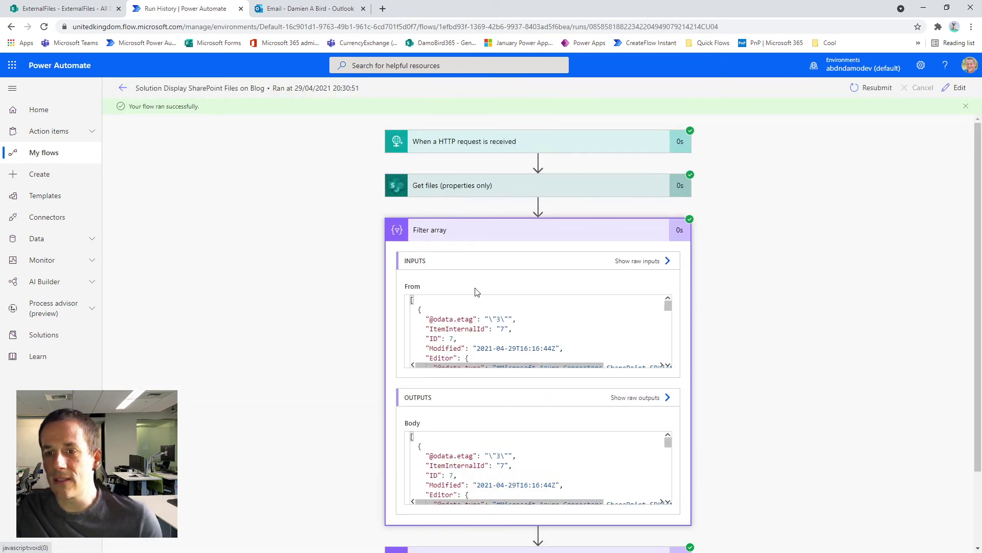
pyautogui.moveTo(668, 305)
pyautogui.mouseDown()
pyautogui.moveTo(676, 369)
pyautogui.moveTo(673, 294)
pyautogui.mouseUp()
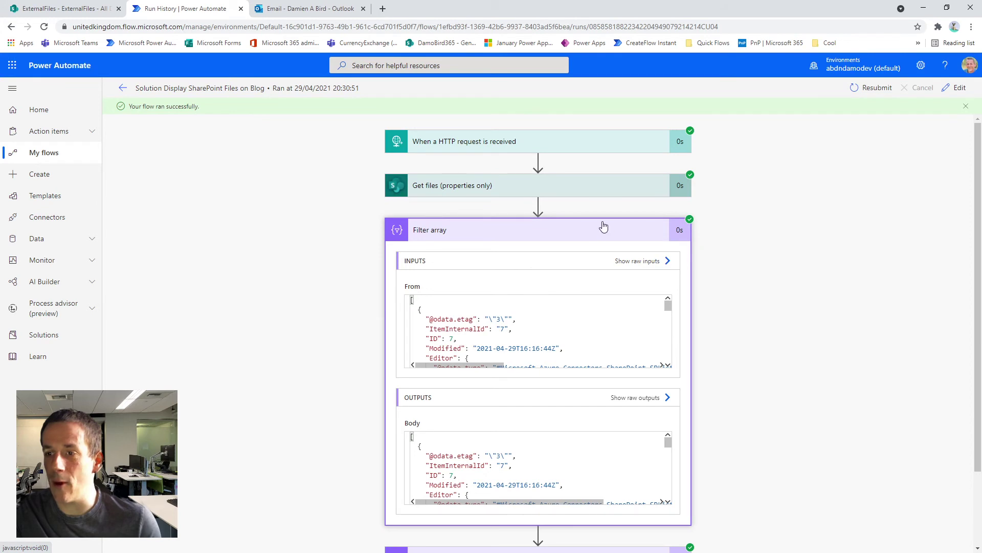
pyautogui.click(558, 234)
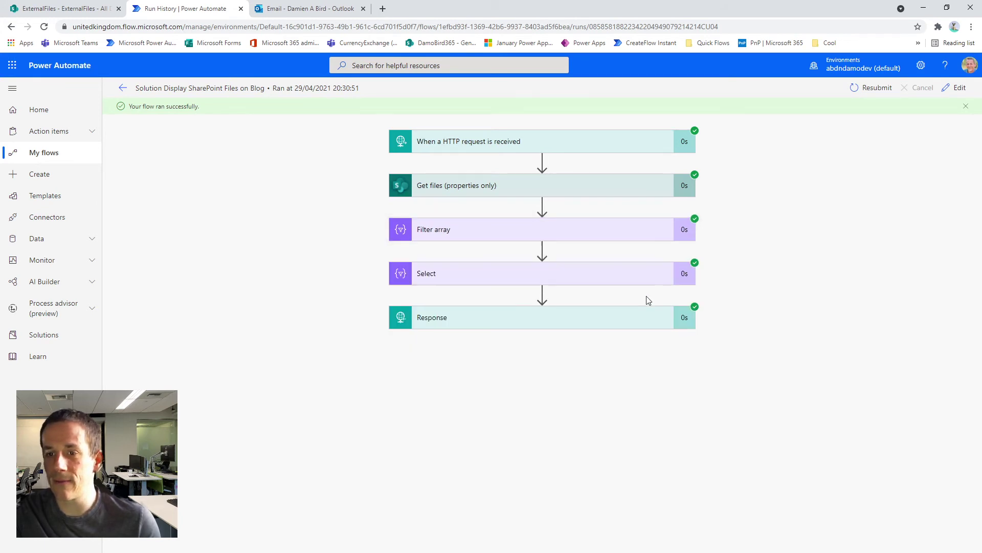
# - Expand the Select step's run output and scroll across its five HTML rows of file links and dates
pyautogui.click(557, 279)
pyautogui.scroll(-2, 665, 307)
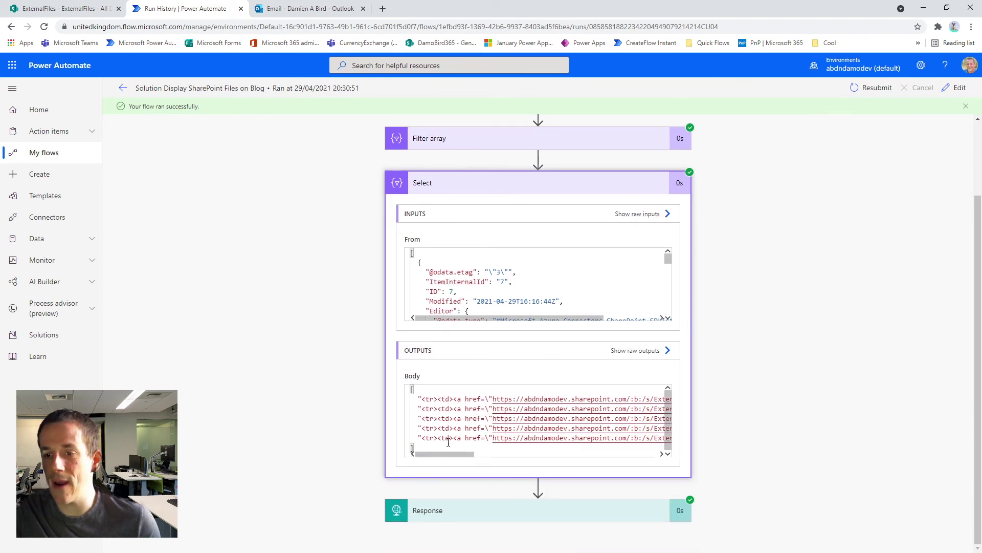
pyautogui.hscroll(10, 502, 445)
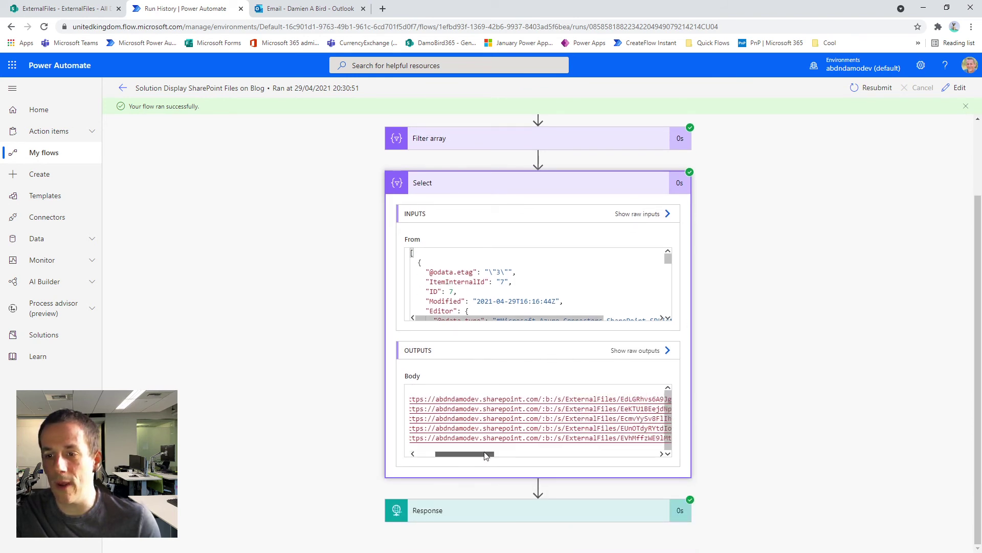
pyautogui.hscroll(3, 523, 448)
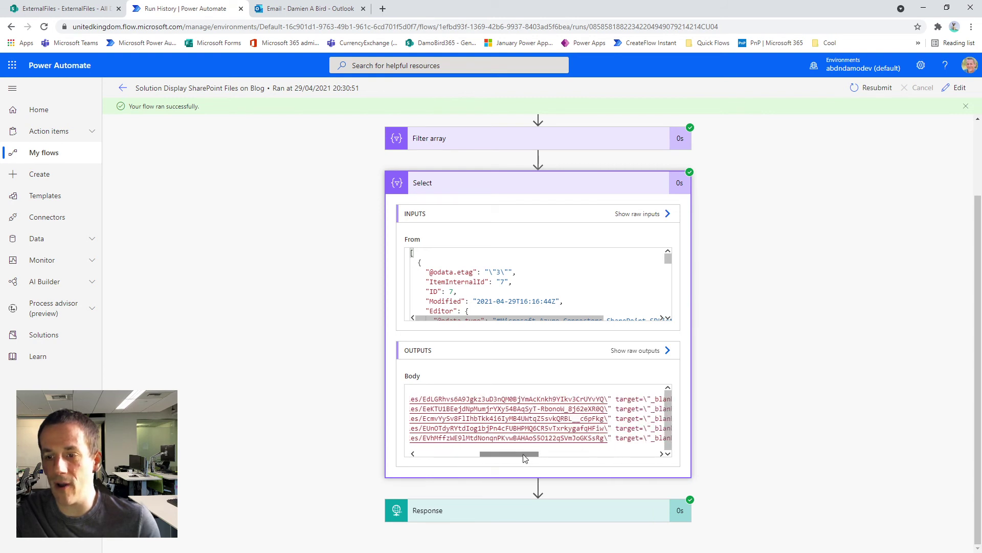
pyautogui.moveTo(522, 454); pyautogui.dragTo(622, 447)
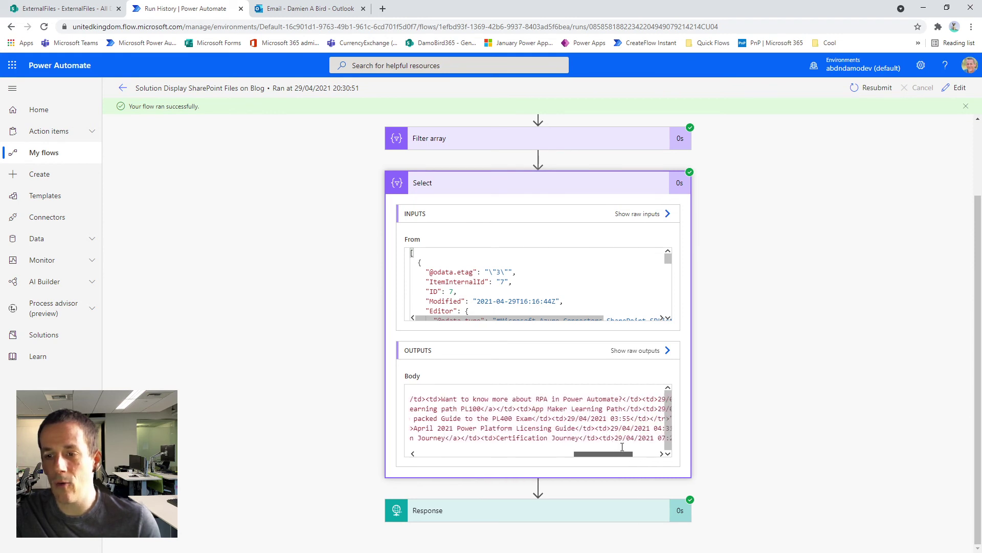
pyautogui.hscroll(3, 622, 447)
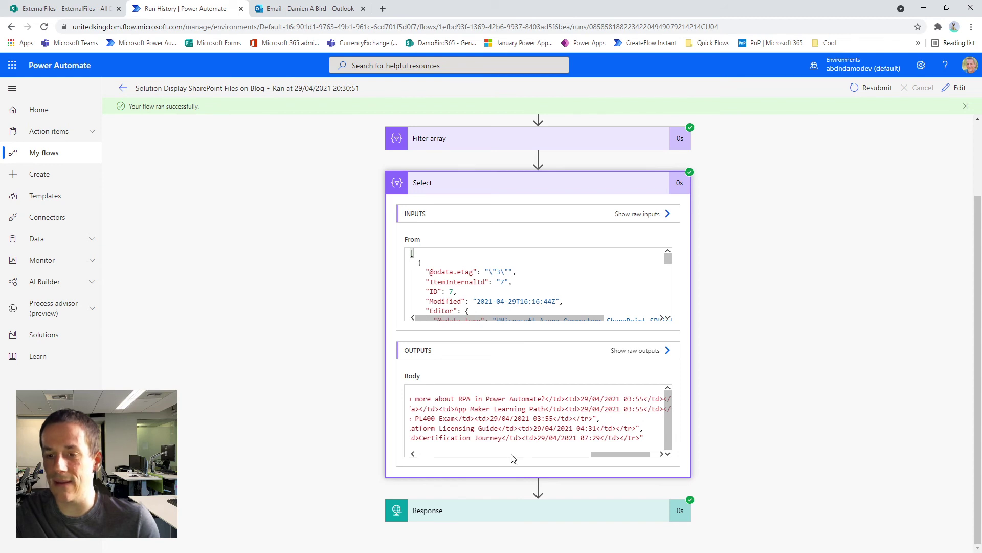
# - Confirm the run's Response returned status 200 with the HTML table body, then return to flow details
pyautogui.click(481, 510)
pyautogui.scroll(-4, 721, 363)
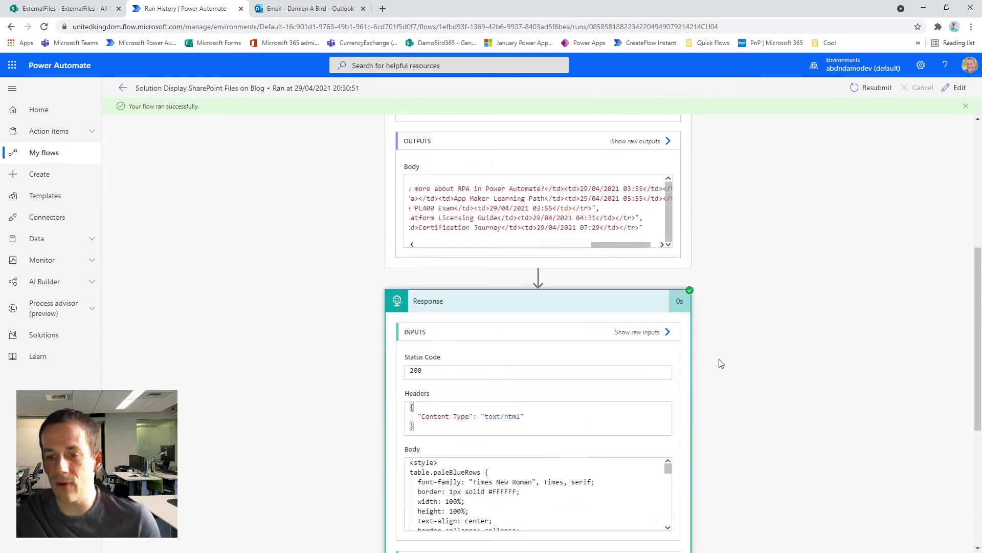
pyautogui.scroll(-5, 548, 448)
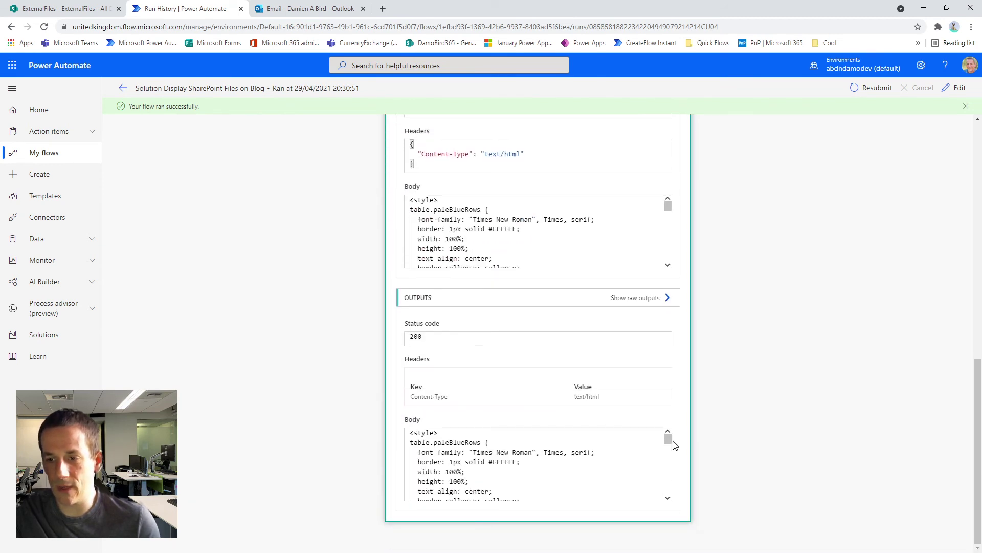
pyautogui.moveTo(669, 439); pyautogui.dragTo(663, 493)
pyautogui.moveTo(420, 499); pyautogui.dragTo(653, 494)
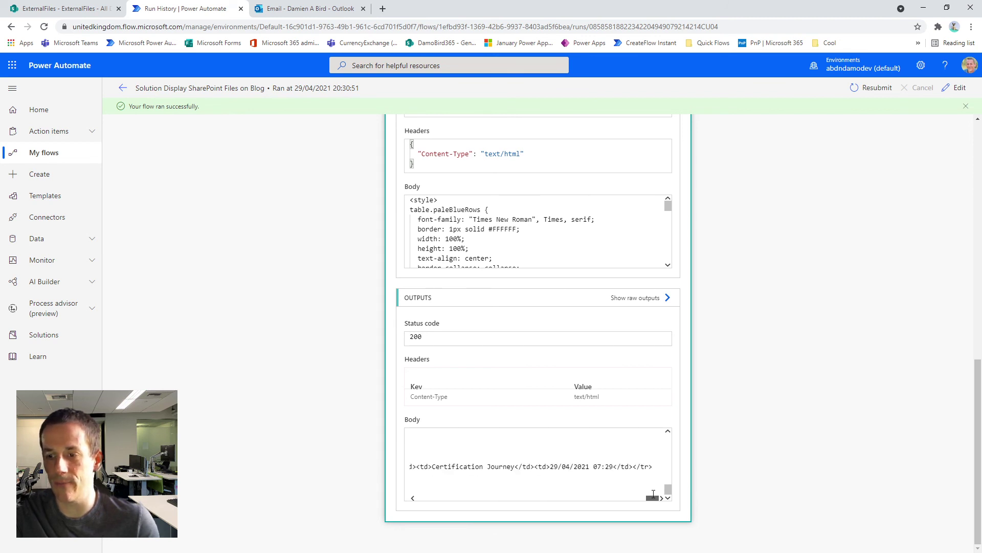
pyautogui.click(122, 89)
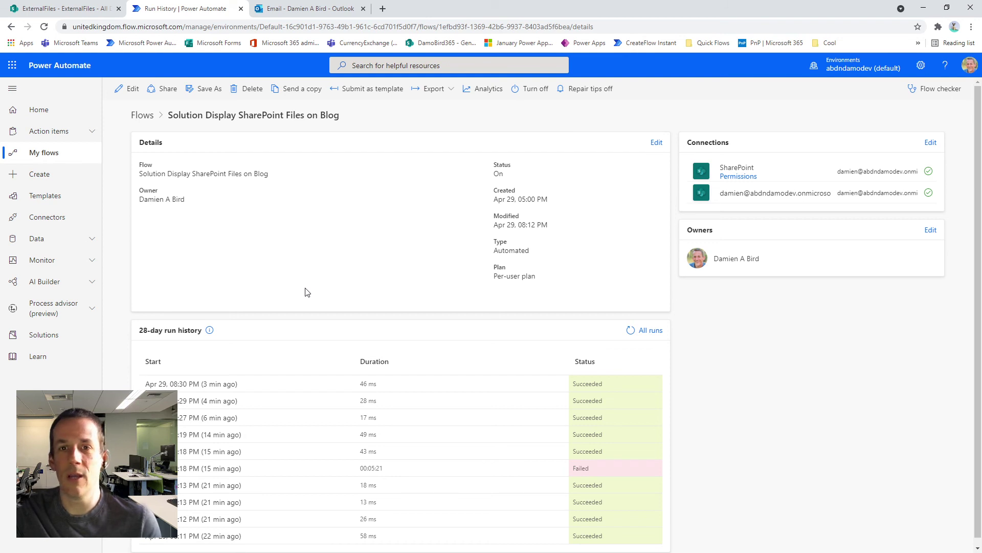
# - Close the blog's share popup and scroll up to the five-file table under The HTML IFrame heading
pyautogui.hotkey('alt', 'Tab')
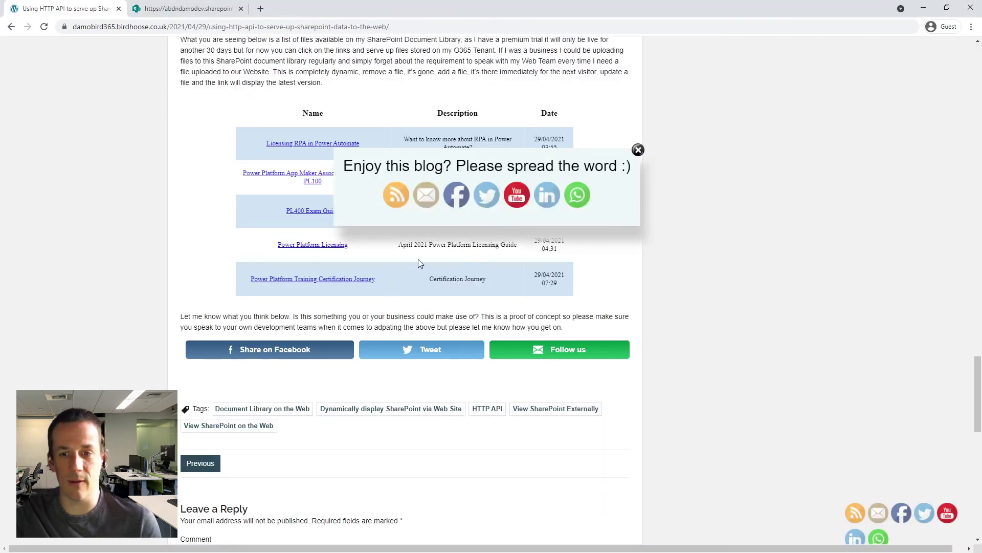
pyautogui.click(637, 153)
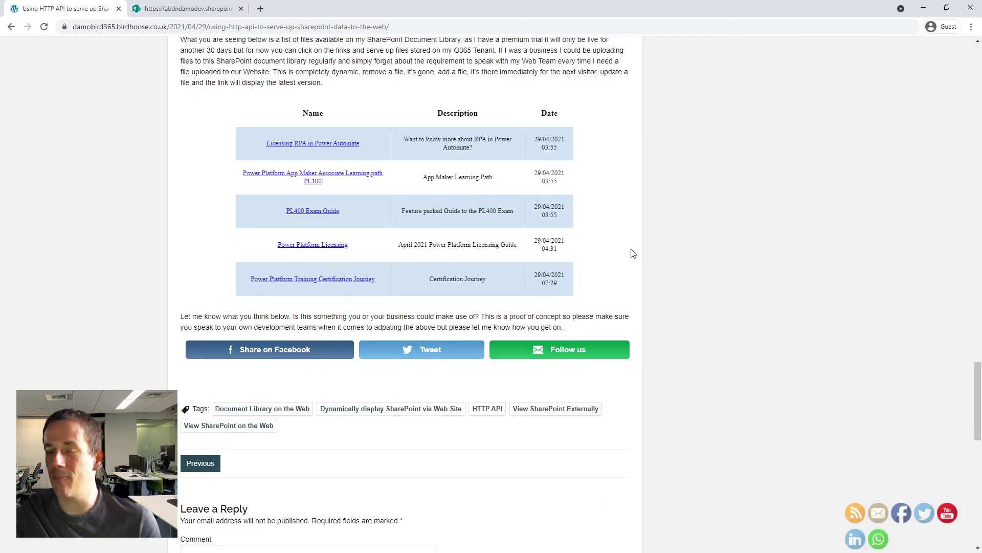
pyautogui.scroll(1, 632, 252)
pyautogui.scroll(1, 633, 253)
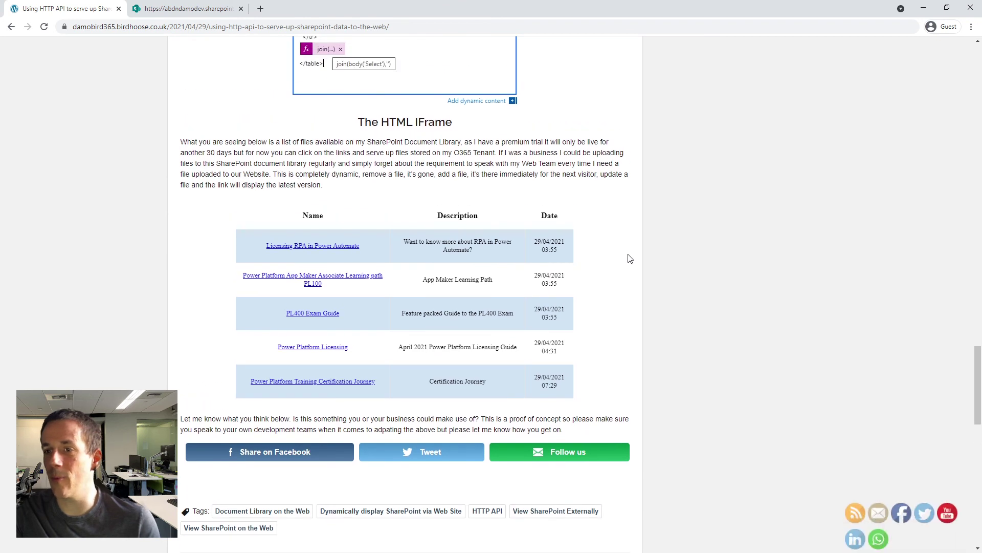